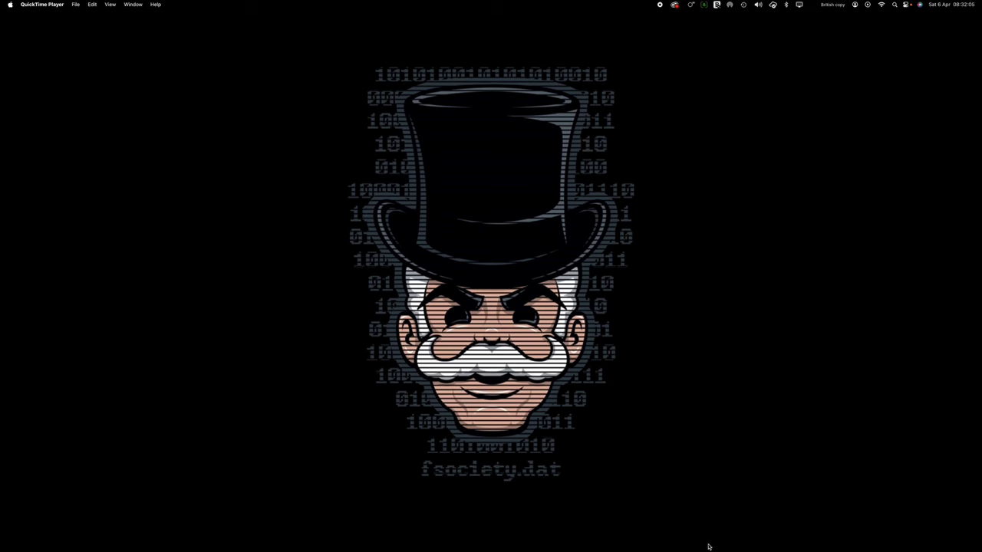
- Launch Lightroom Classic from the Dock so the catalog opens in Develop
mouse_move(708, 548)
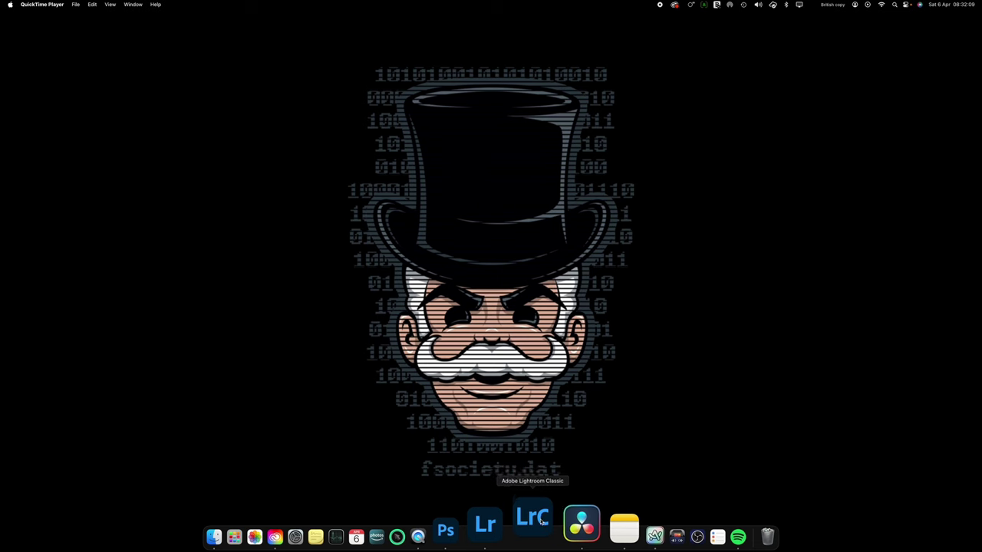
click(542, 521)
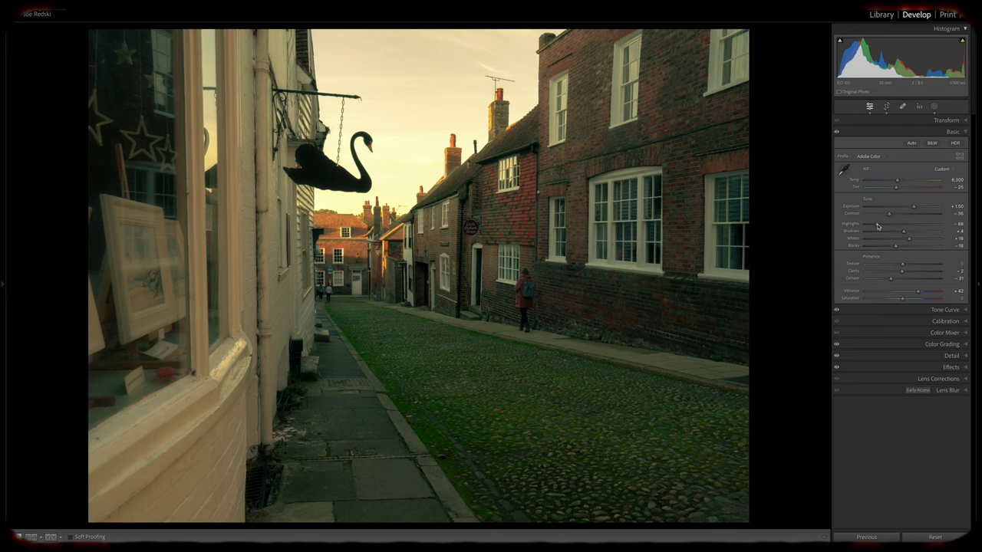
- Drop Highlights to -92, lower the Tone Curve Darks, then quit Lightroom Classic
drag(875, 227, 867, 228)
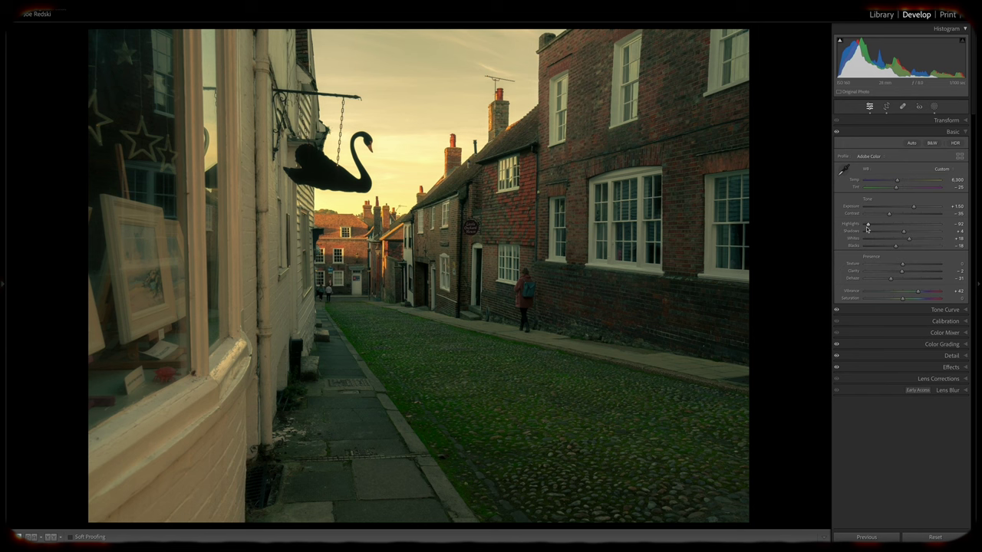
key(ctrl+2)
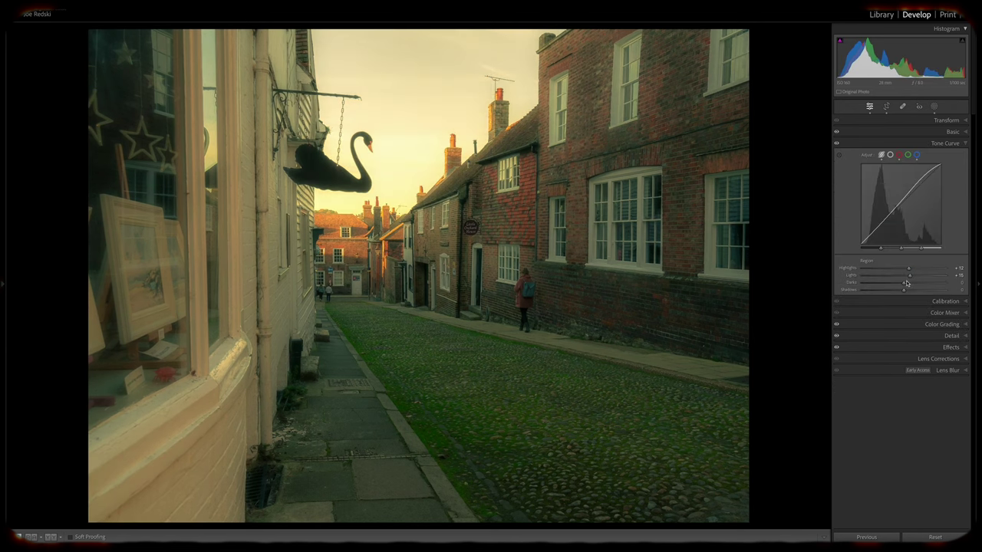
drag(901, 285, 894, 284)
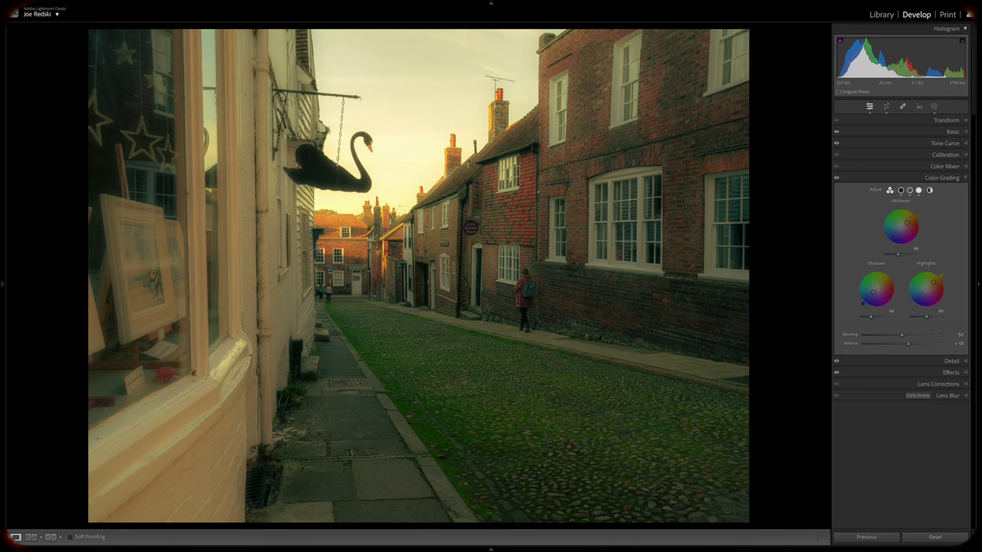
mouse_move(475, 1)
key(super+q)
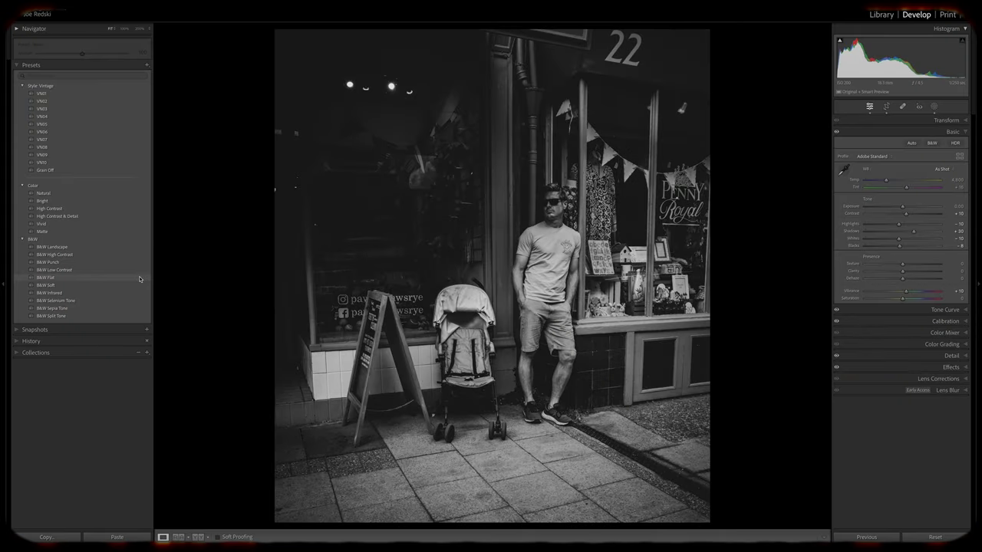
- Apply the B&W Flat preset to the shopfront photo and advance two photos
click(46, 277)
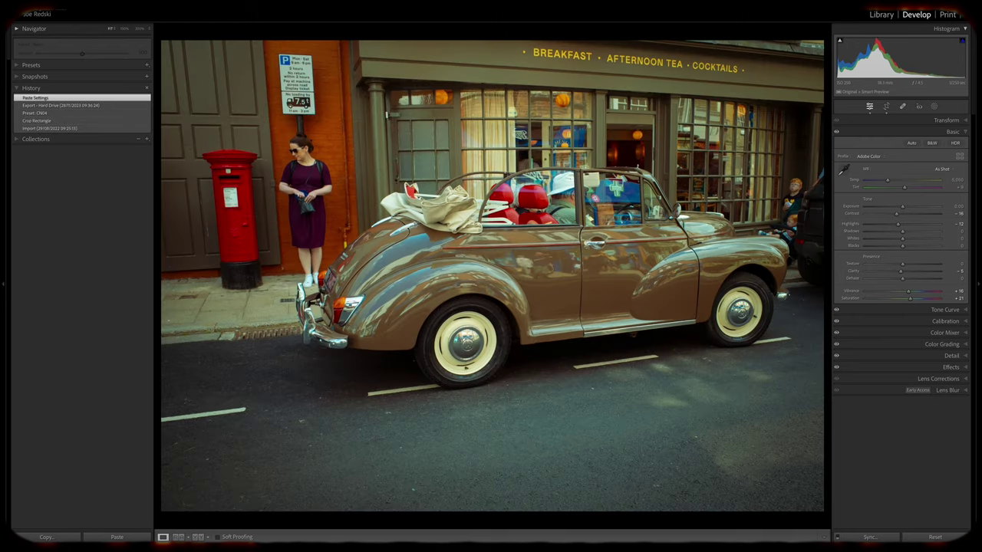
key(Right)
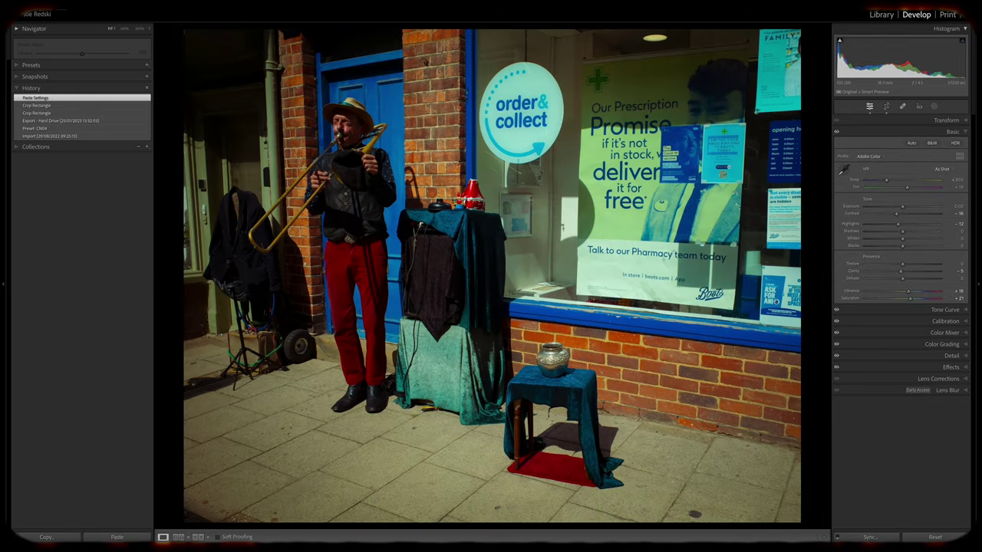
key(Right)
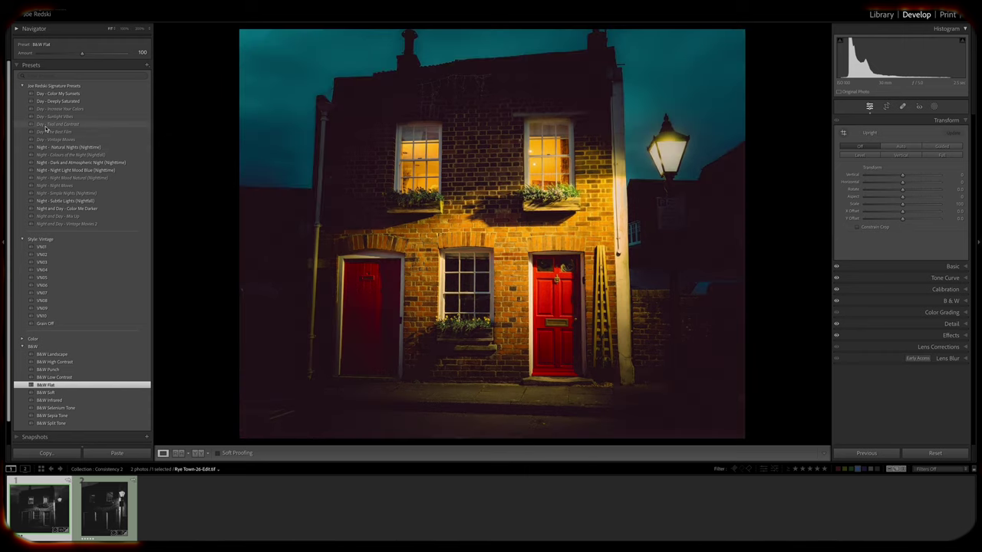
- Apply Day - Teal and Contrast to the red-door photo and synchronize it to the second photo
click(45, 126)
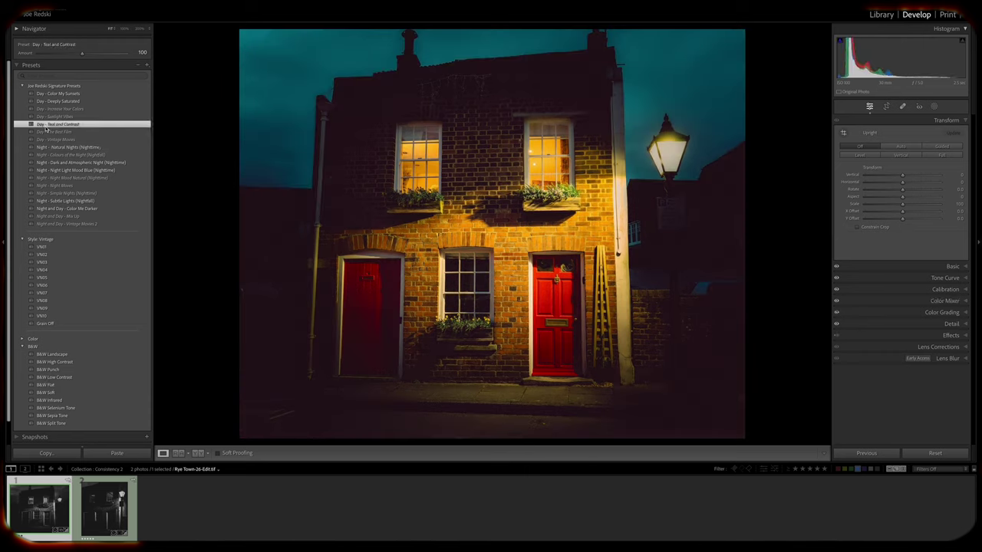
ctrl+click(100, 524)
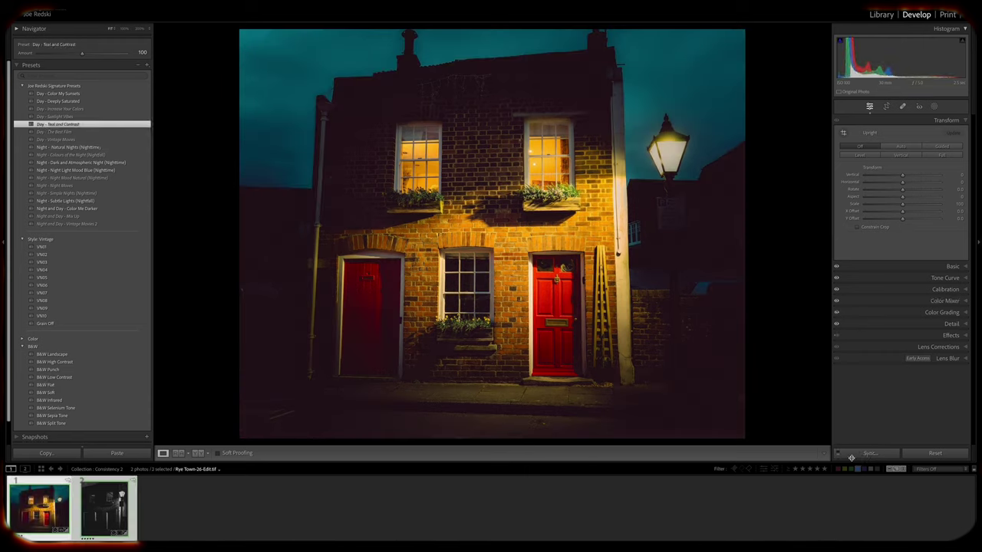
click(867, 454)
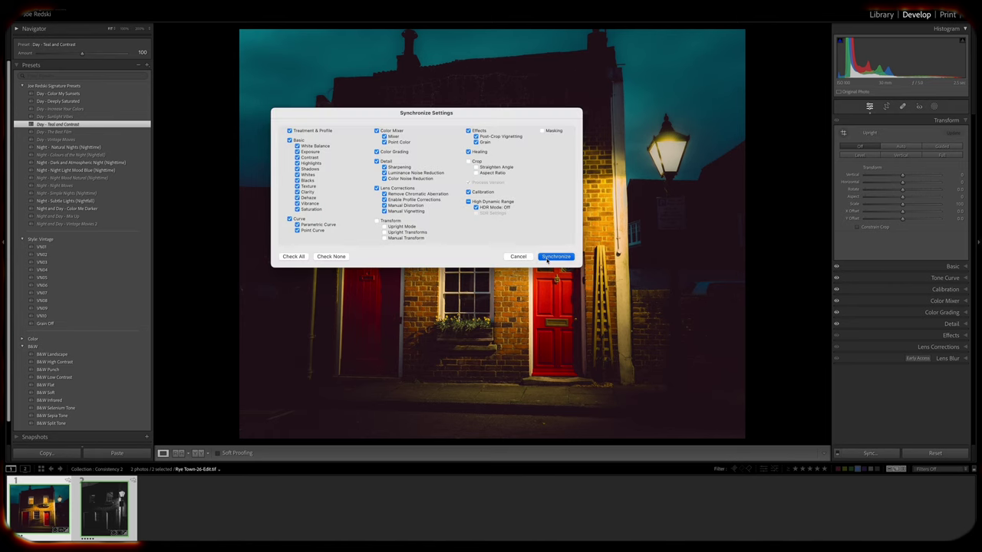
click(555, 256)
click(107, 517)
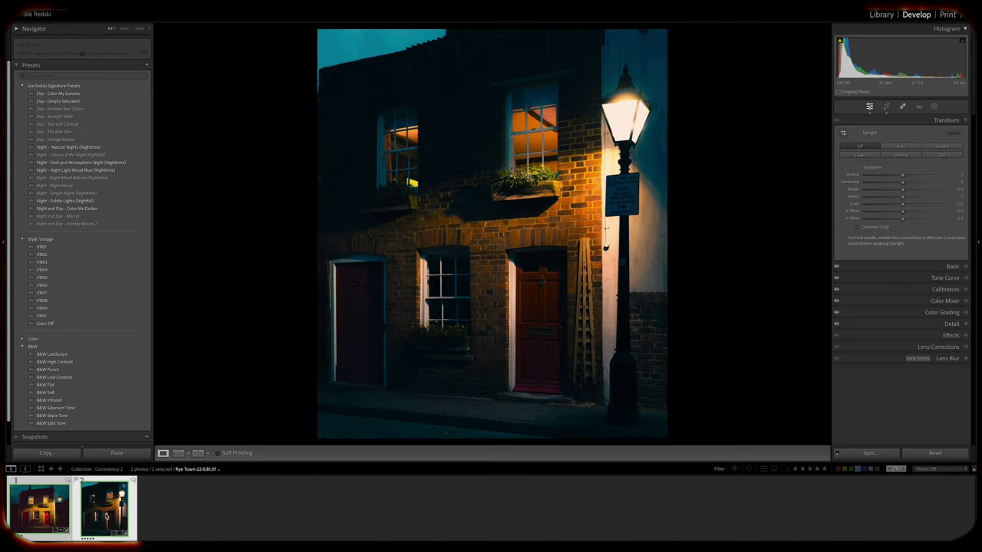
click(61, 509)
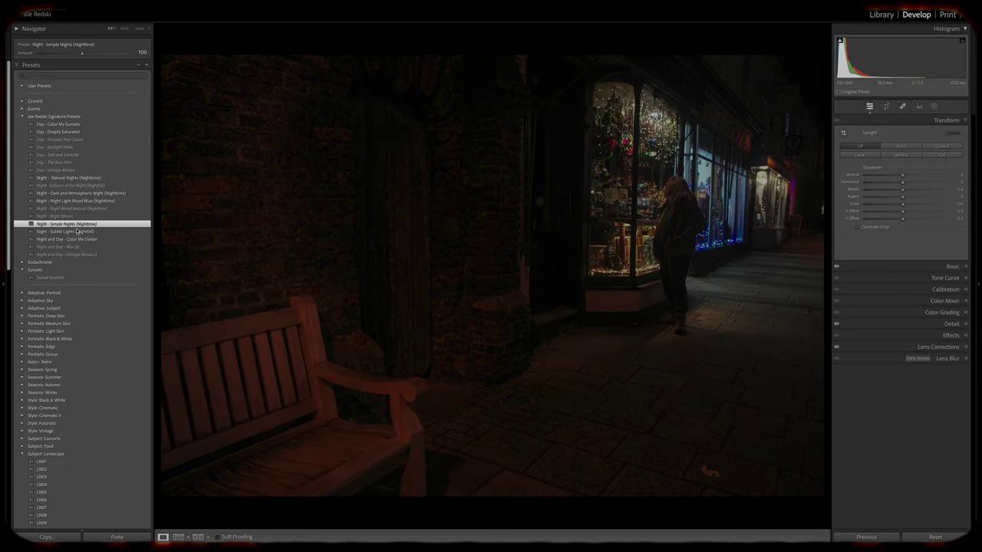
- Apply the Night - Subtle Lights (Nightfall) preset to the bench night photo
click(77, 231)
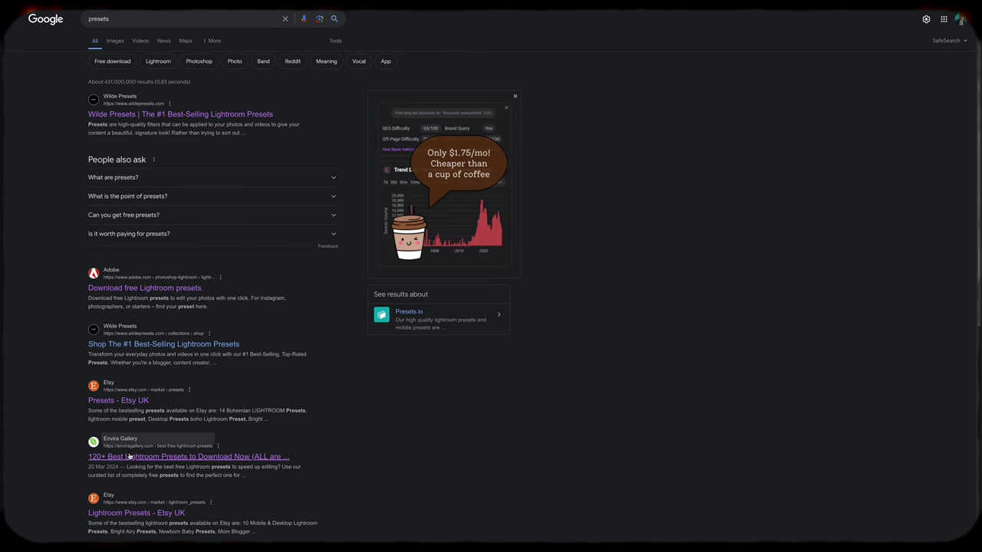
- Browse Envira Gallery's free presets article, then open ExpertPhotography's 36 Best Free Lightroom Presets in 2024
click(129, 457)
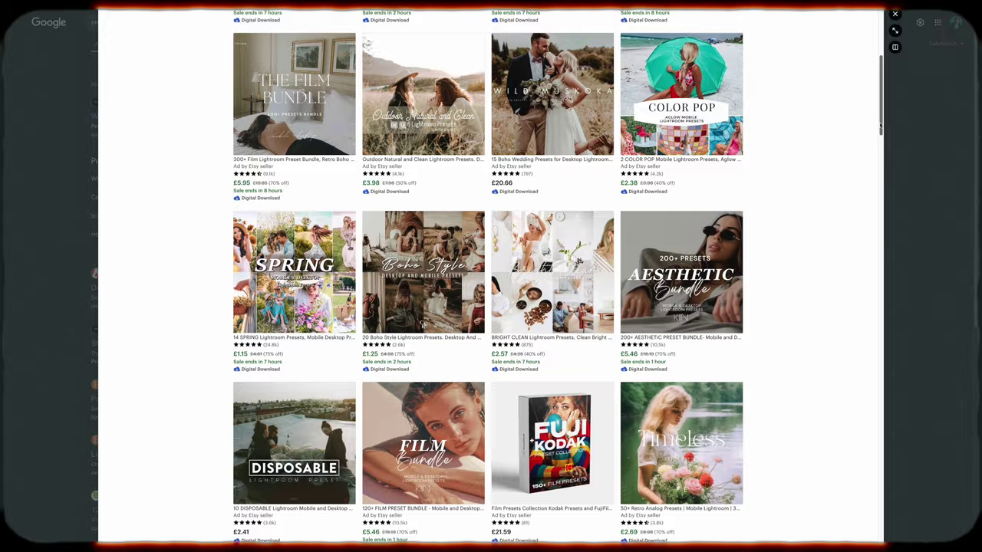
scroll(878, 200, down, 3)
scroll(878, 200, down, 1)
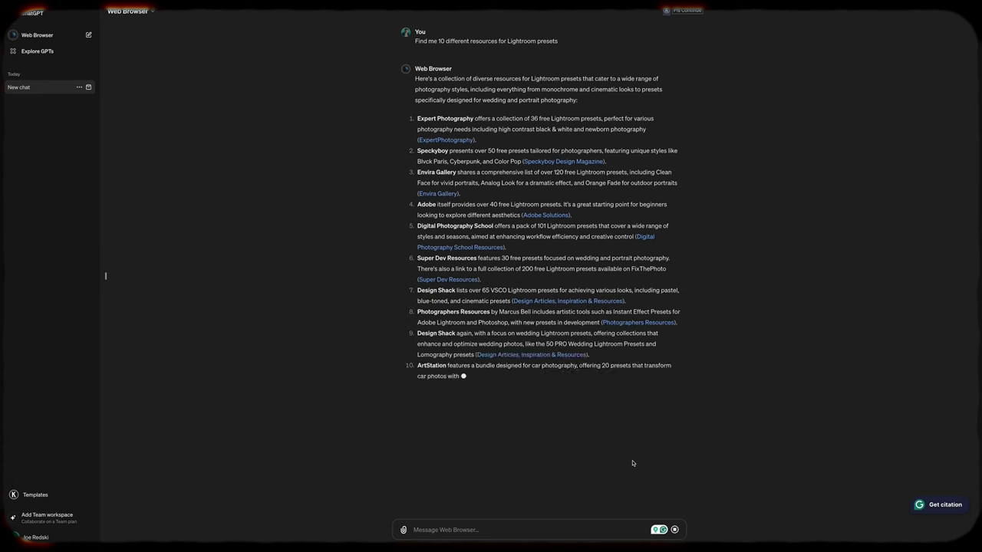
click(443, 139)
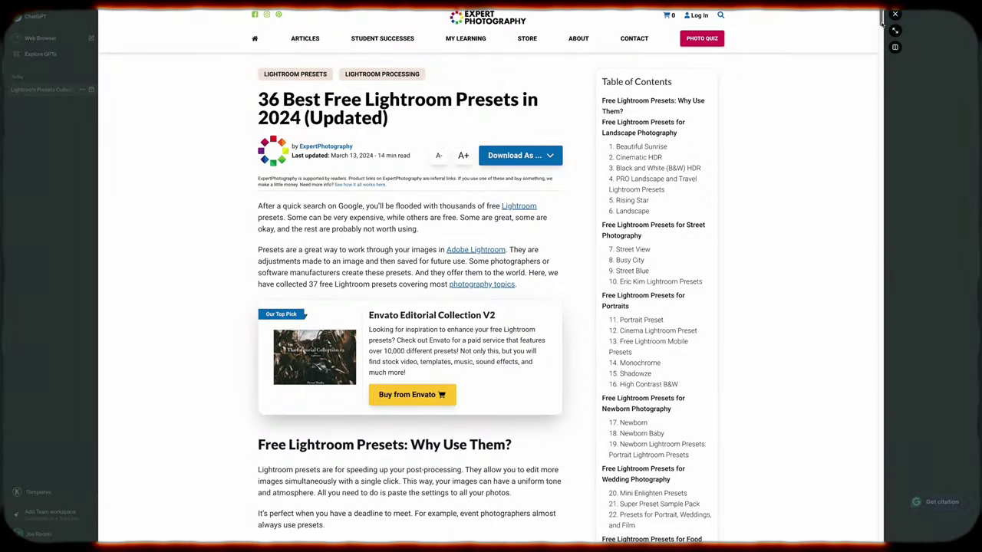
scroll(881, 23, down, 10)
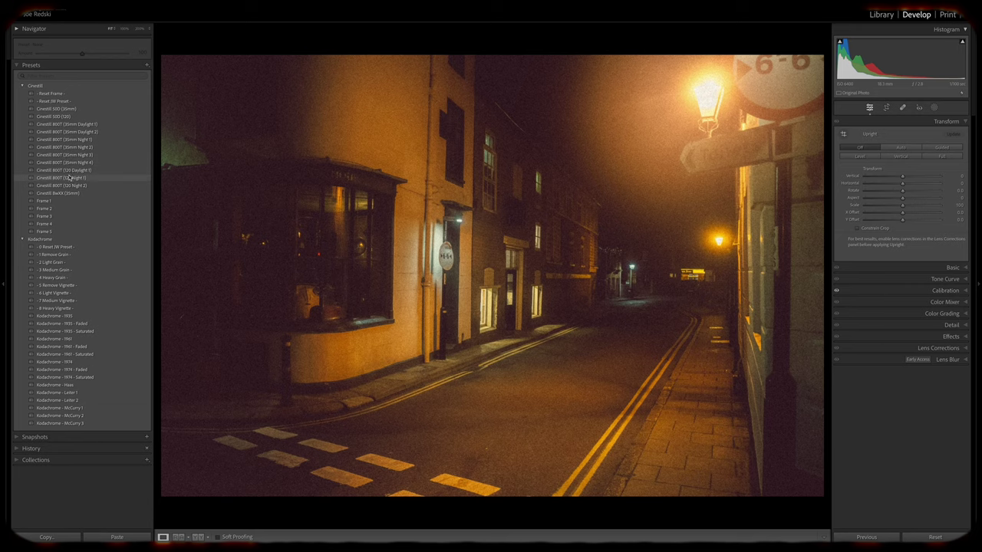
- Apply Cinestill 800T (120 Night 1) to the night street and Kodachrome - Haas to the dogs photo
click(69, 177)
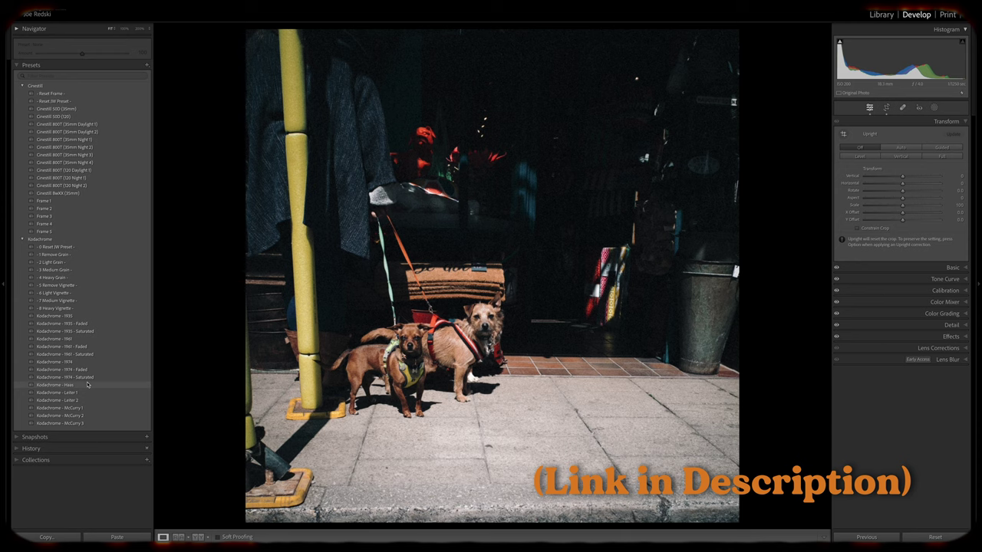
click(87, 385)
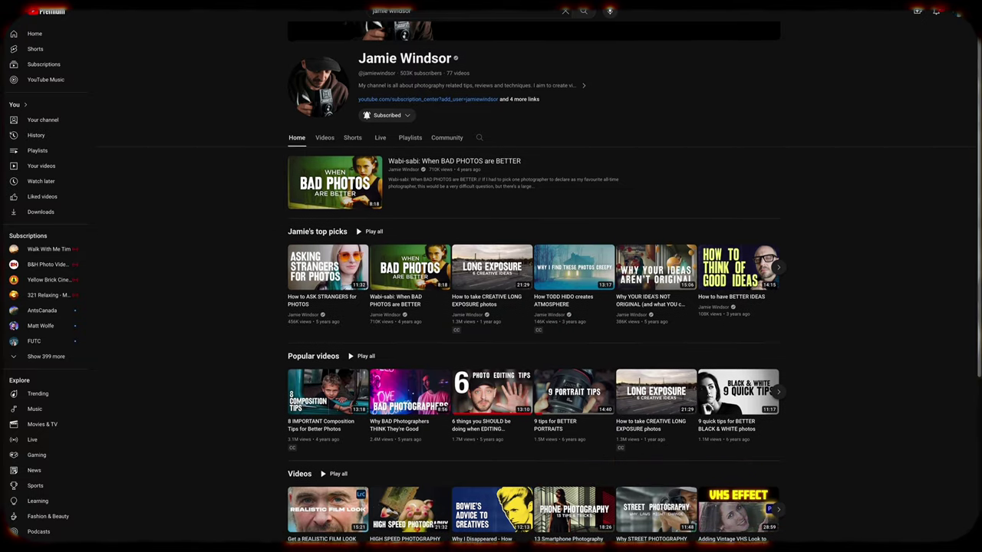
scroll(533, 292, down, 2)
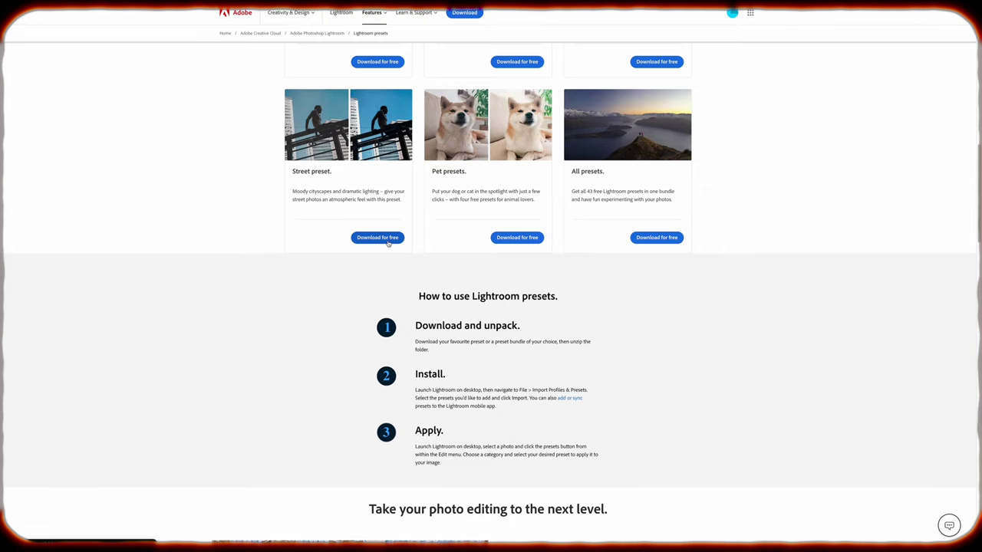
- Download the free Street preset into Library > Application Support > Lightroom's Develop Presets folder
click(388, 243)
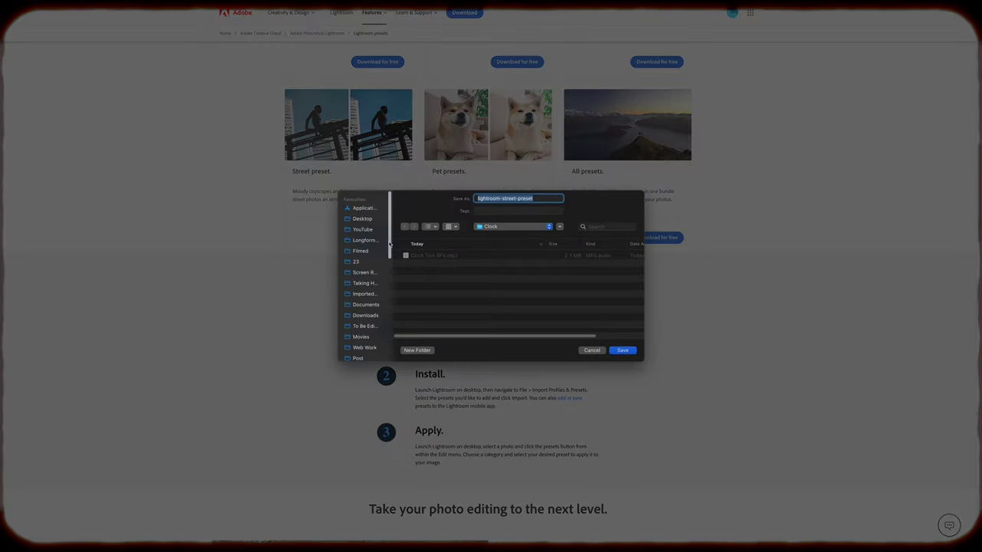
click(514, 226)
click(491, 304)
double_click(433, 304)
scroll(521, 292, down, 5)
double_click(460, 317)
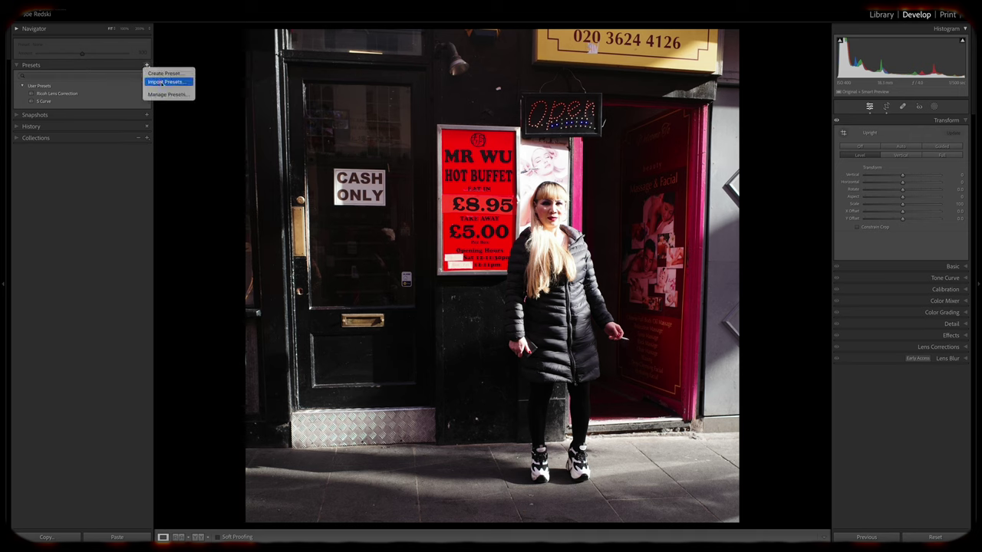
- Import Street Presets.zip into User Presets and apply the new street preset
click(161, 82)
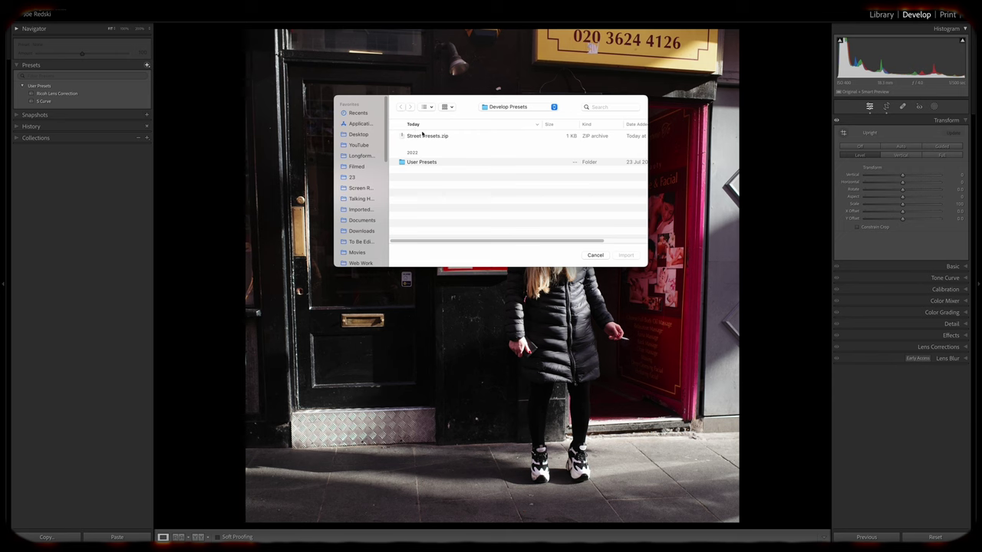
double_click(430, 139)
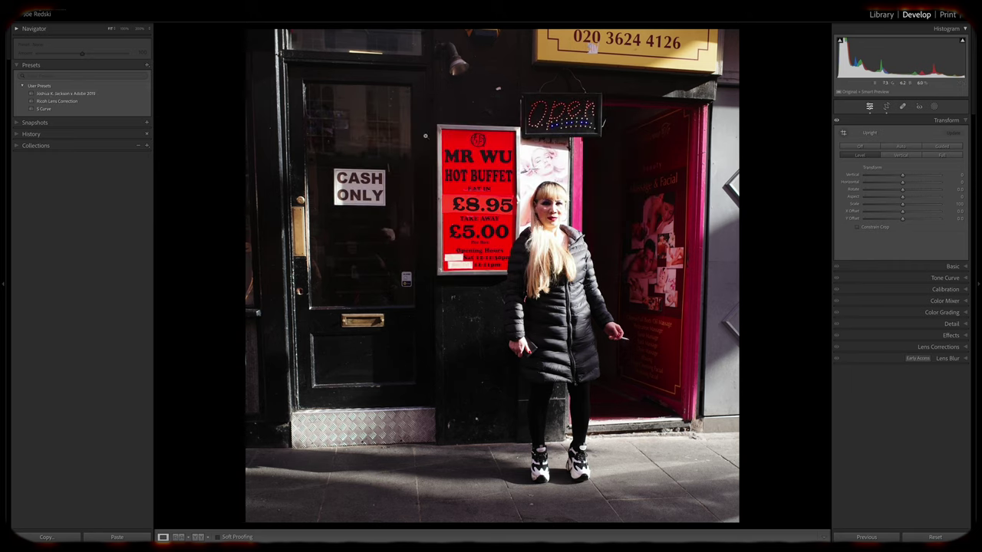
click(77, 93)
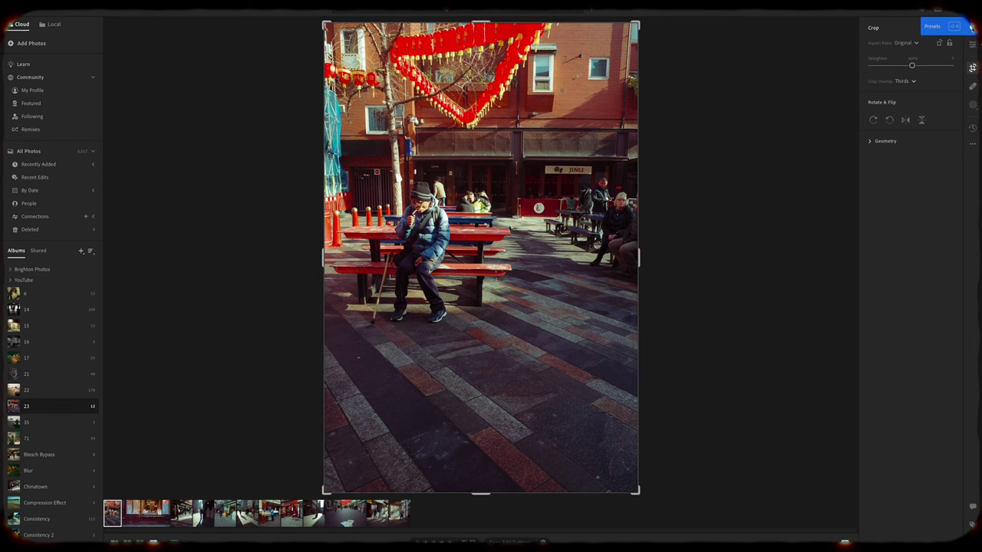
- Import Lightroom color presets.zip from Downloads into the Presets panel
click(970, 27)
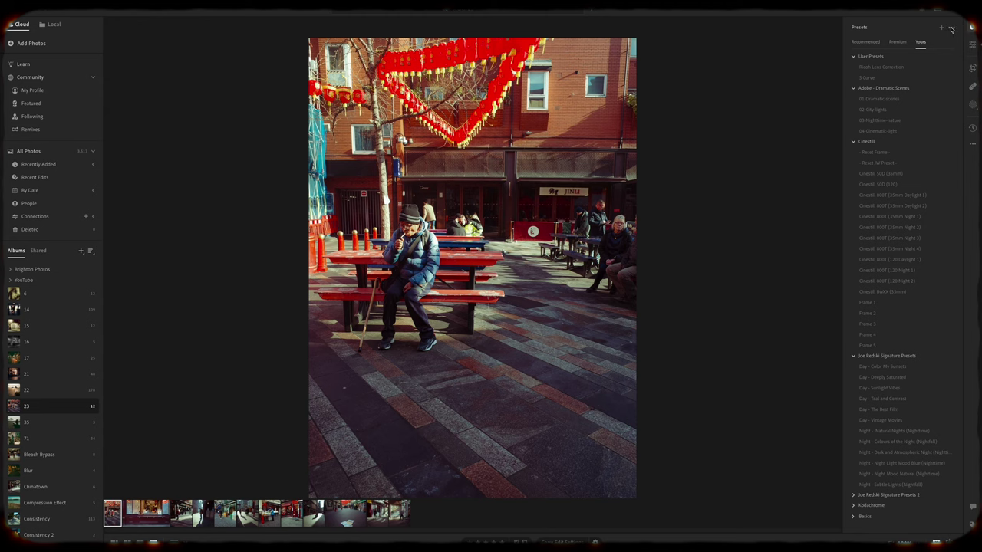
click(951, 29)
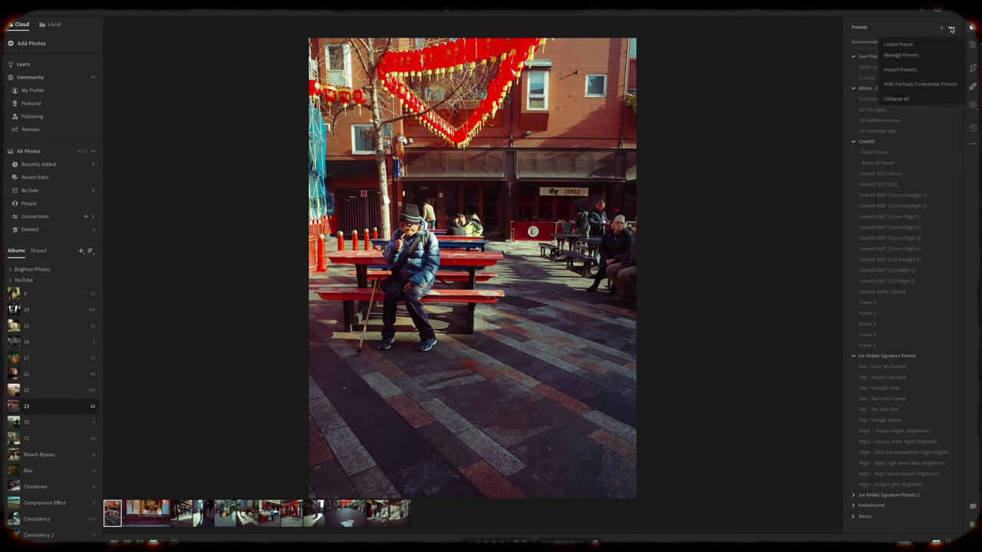
click(900, 70)
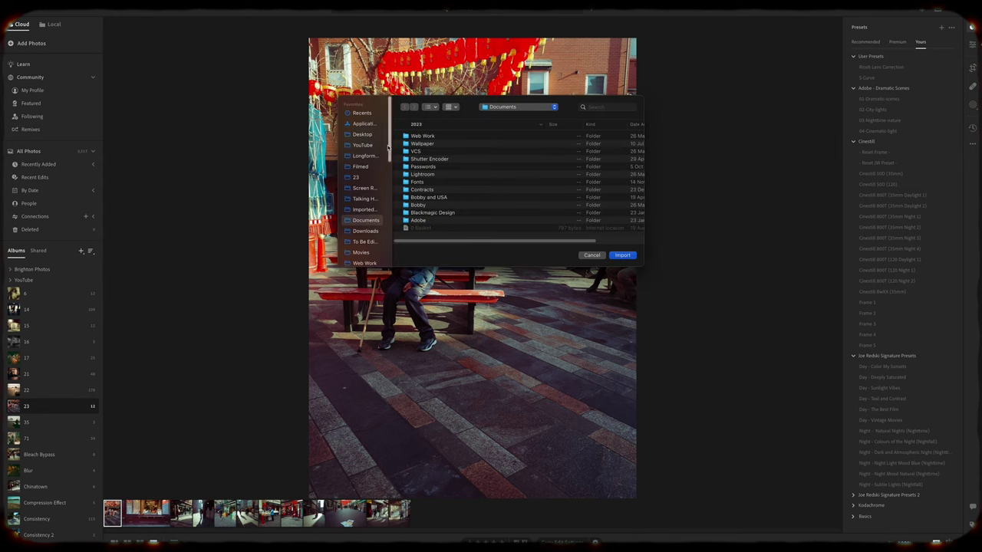
drag(388, 148, 391, 163)
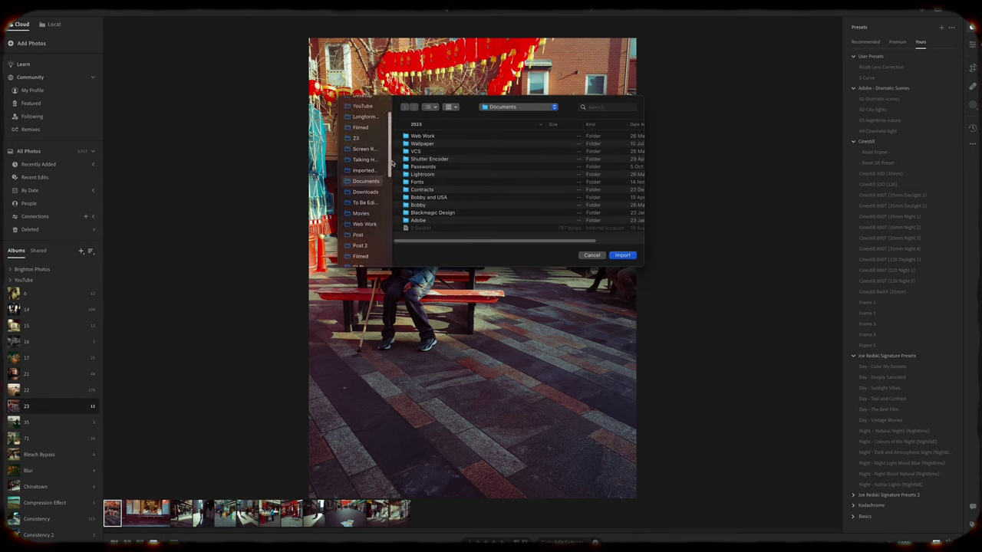
click(360, 193)
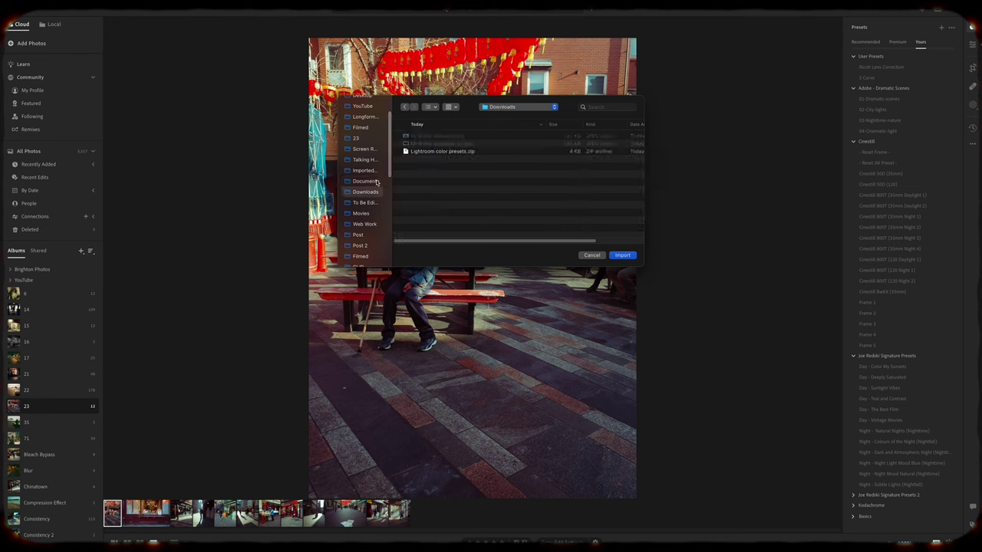
double_click(421, 152)
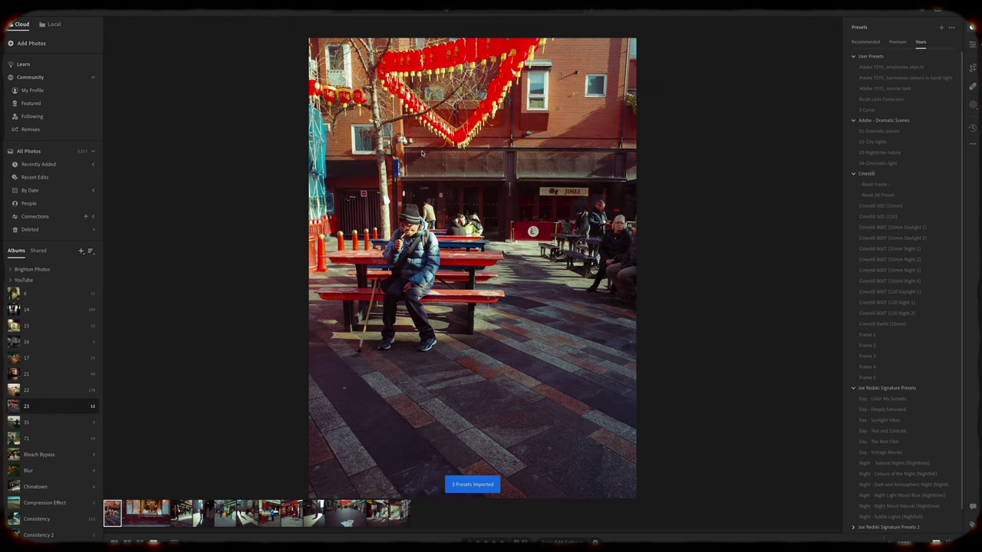
- Try harmonise colours in harsh light, Adobe YSYS_sunrise look, then Ricoh Lens Correction on the red-bench photo
click(883, 77)
click(888, 89)
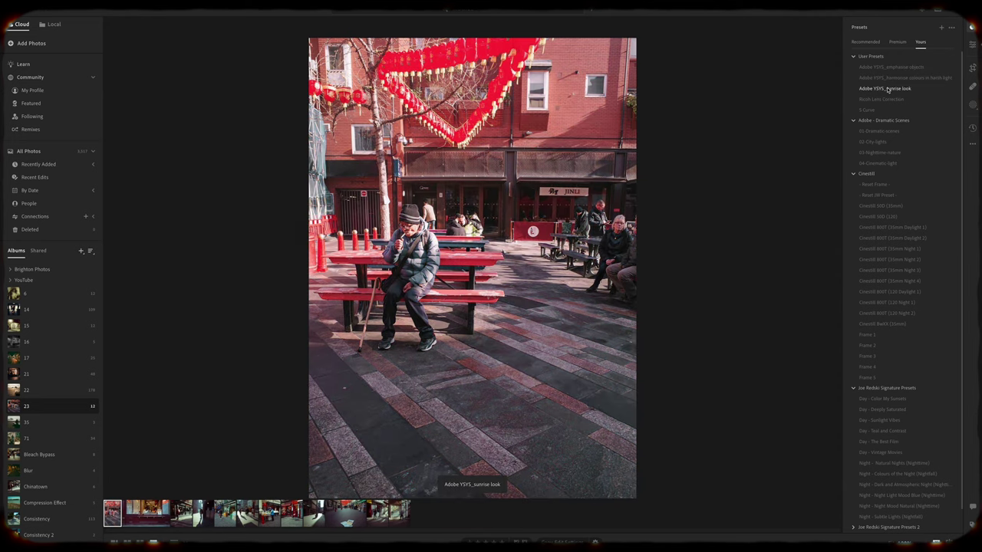
click(891, 100)
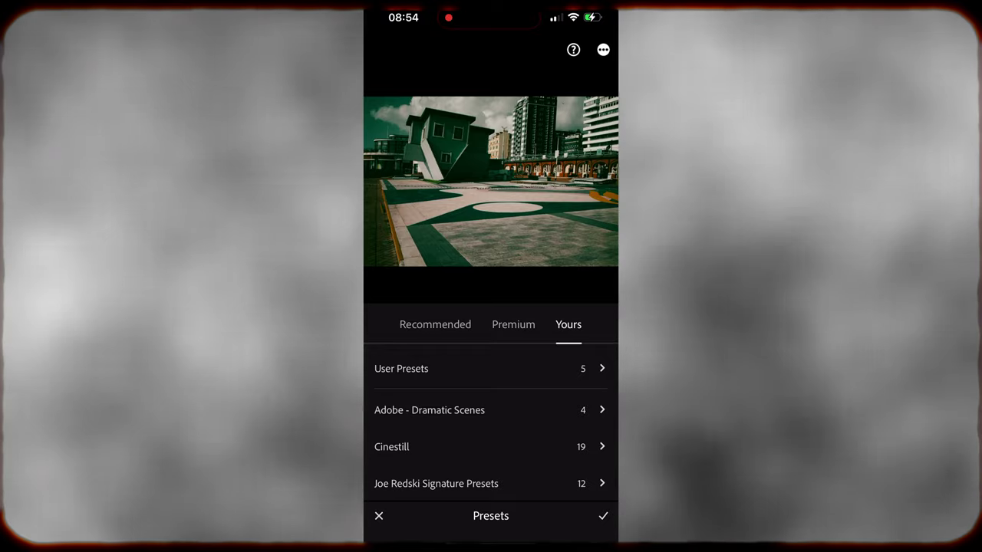
- Apply the User Presets 'harmonise colours in harsh light' preset to the upside-down house photo
click(401, 368)
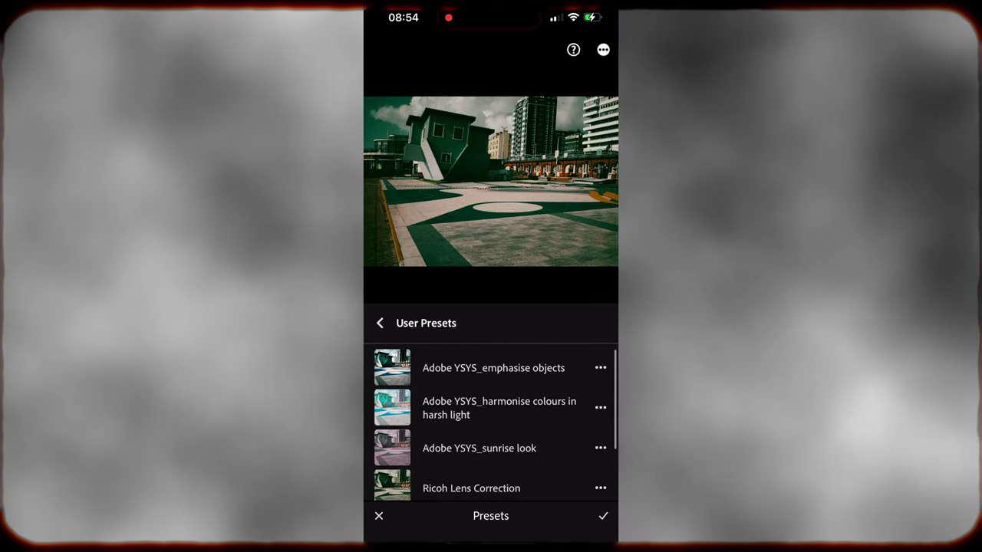
click(499, 407)
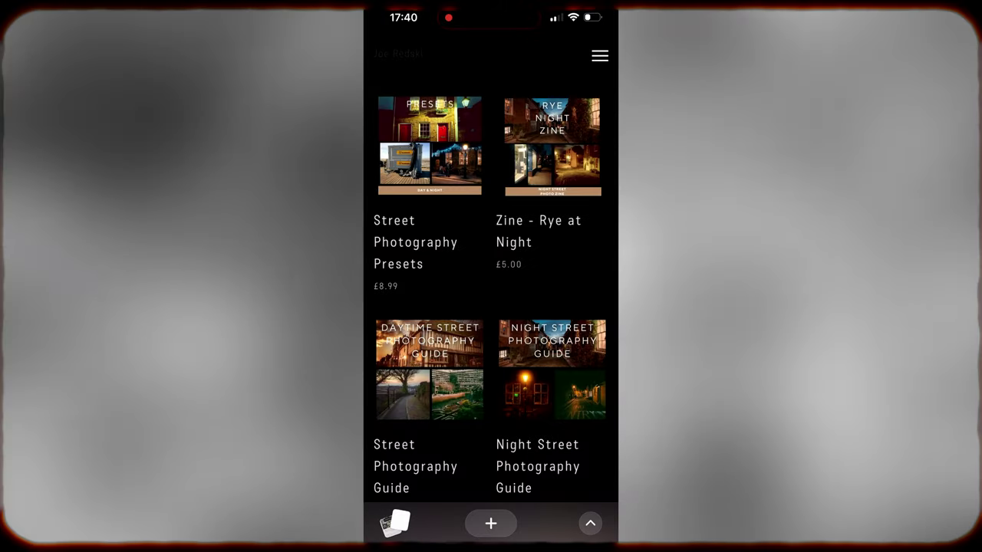
- Add the free Increase Your Colours preset from the shop to the cart
scroll(491, 291, down, 5)
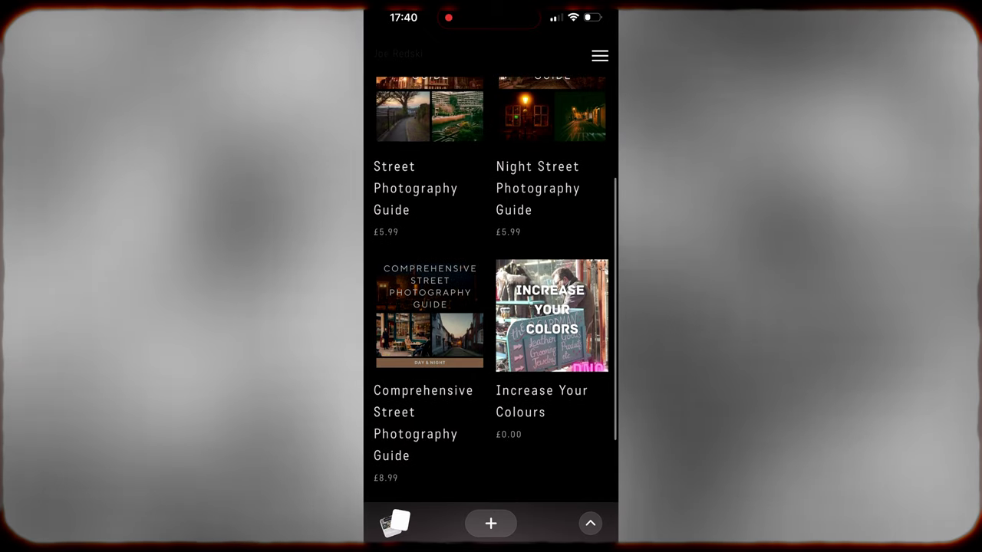
click(551, 315)
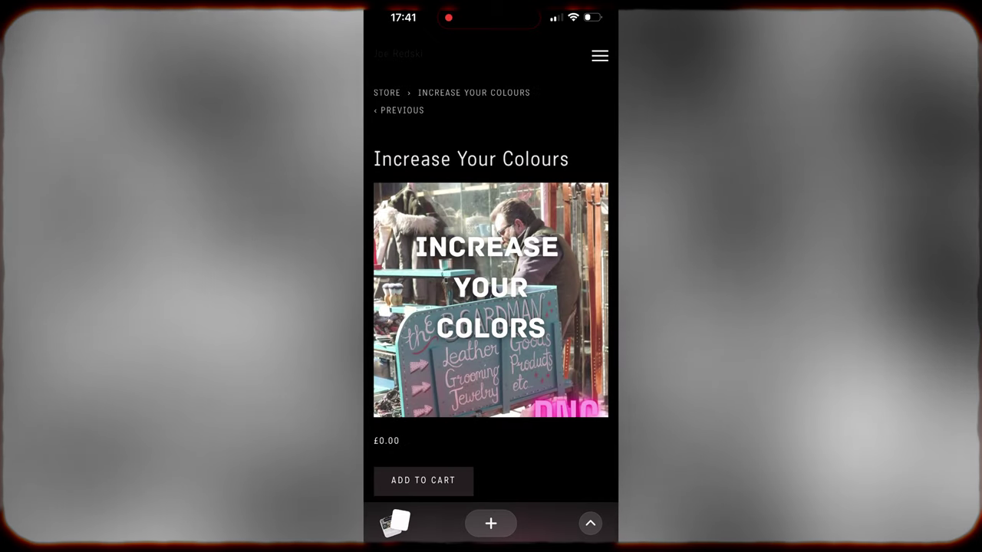
click(422, 480)
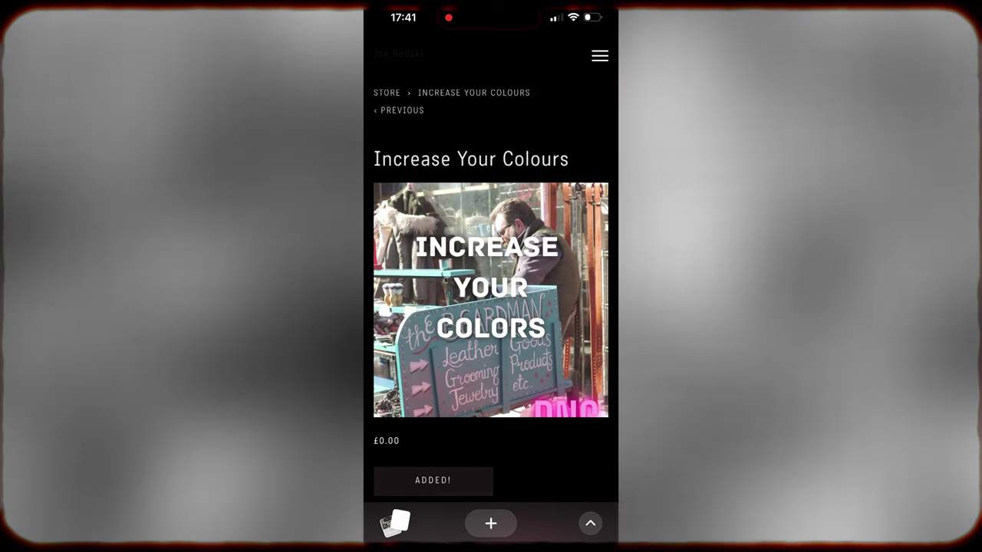
- Go to CART (1) from the site menu to see the £0.00 subtotal
scroll(491, 291, down, 3)
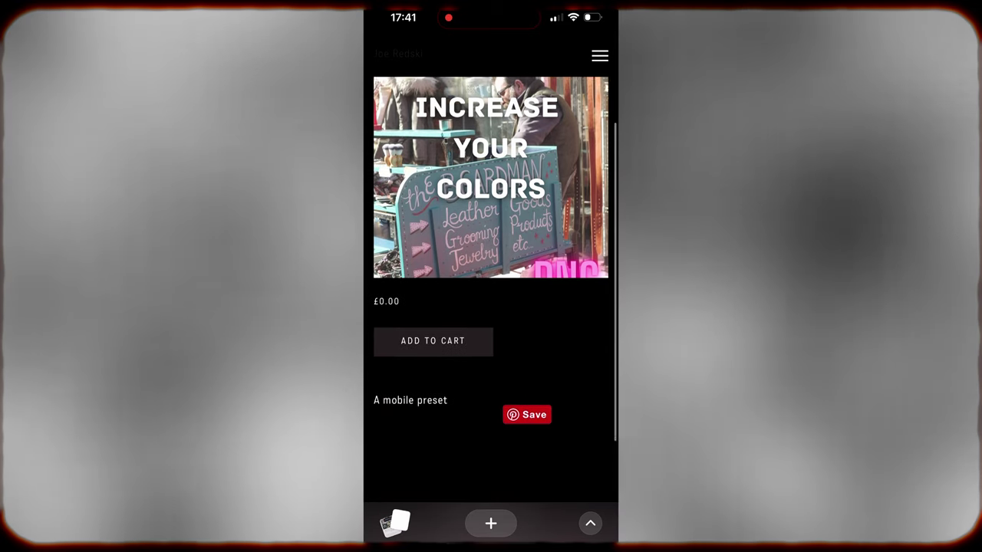
scroll(491, 292, down, 2)
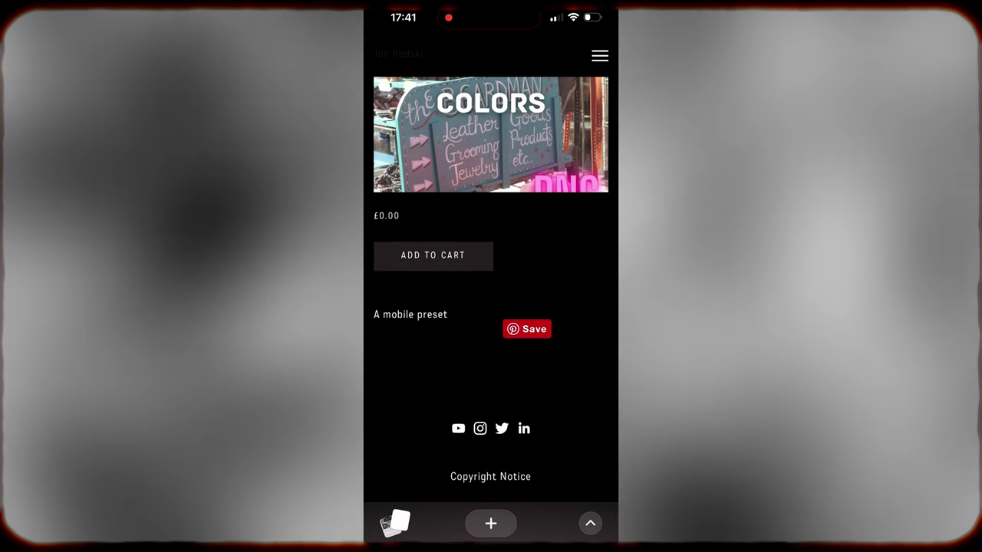
click(600, 56)
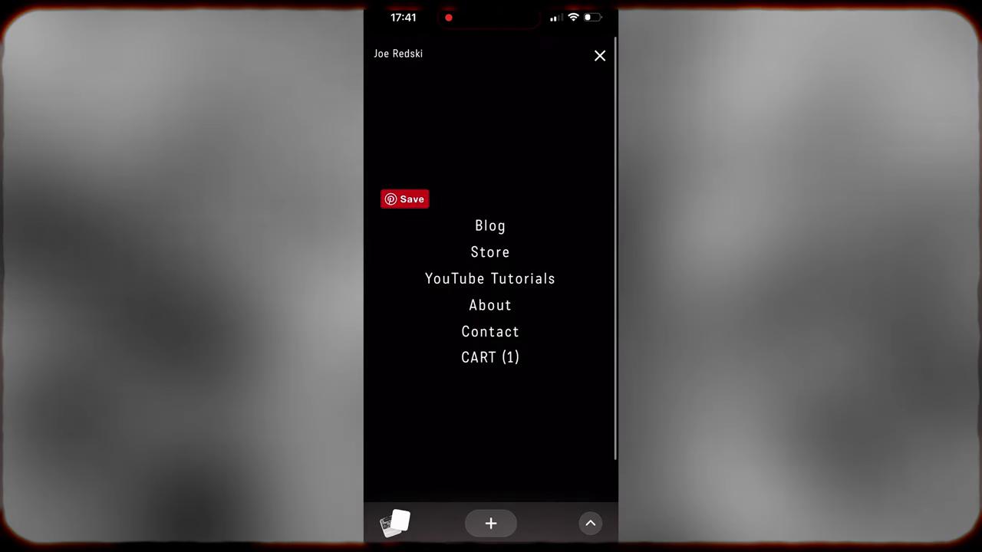
click(491, 357)
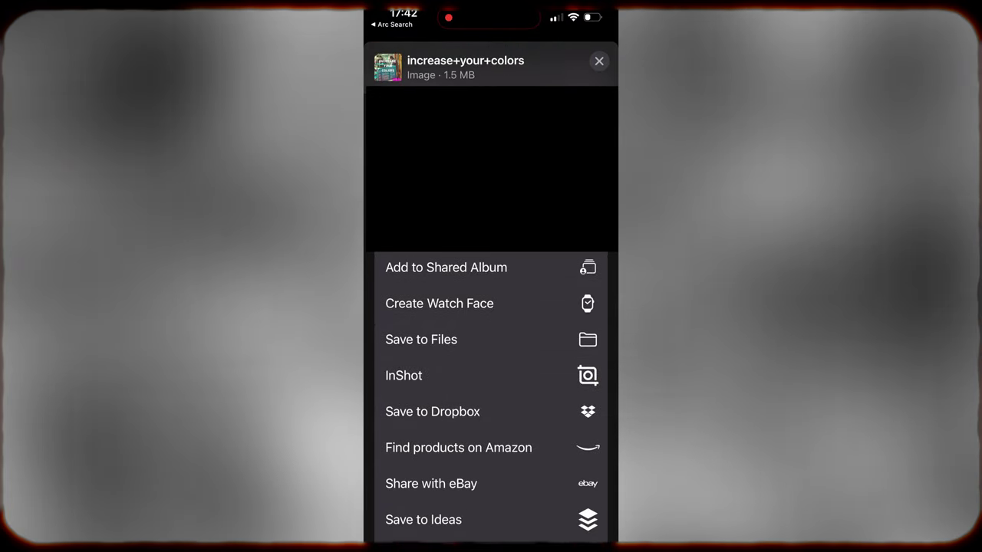
- Scroll the share sheet to send the increase+your+colors DNG to Lightroom
scroll(491, 384, up, 4)
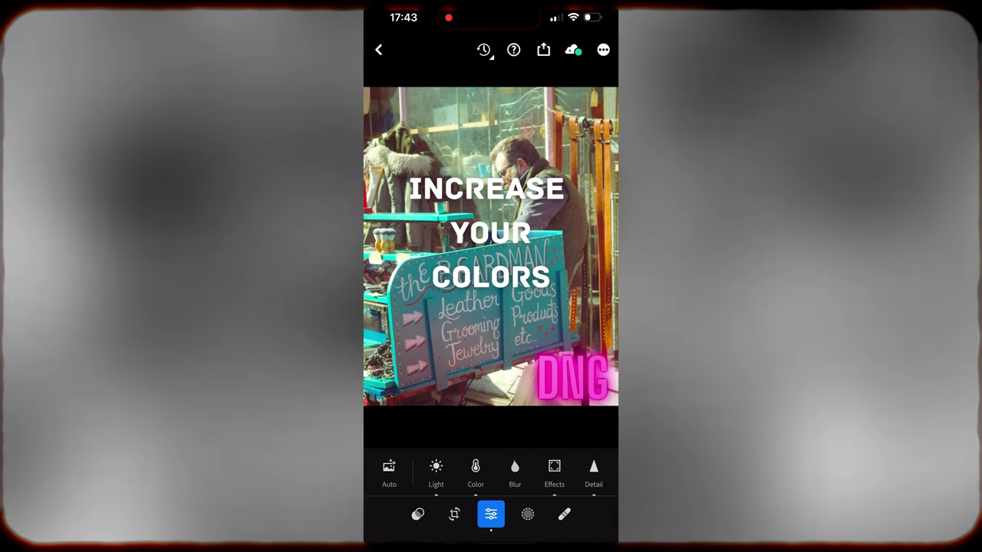
- Save this photo's edits as a User Presets preset named 'Increase Your Colours'
click(603, 49)
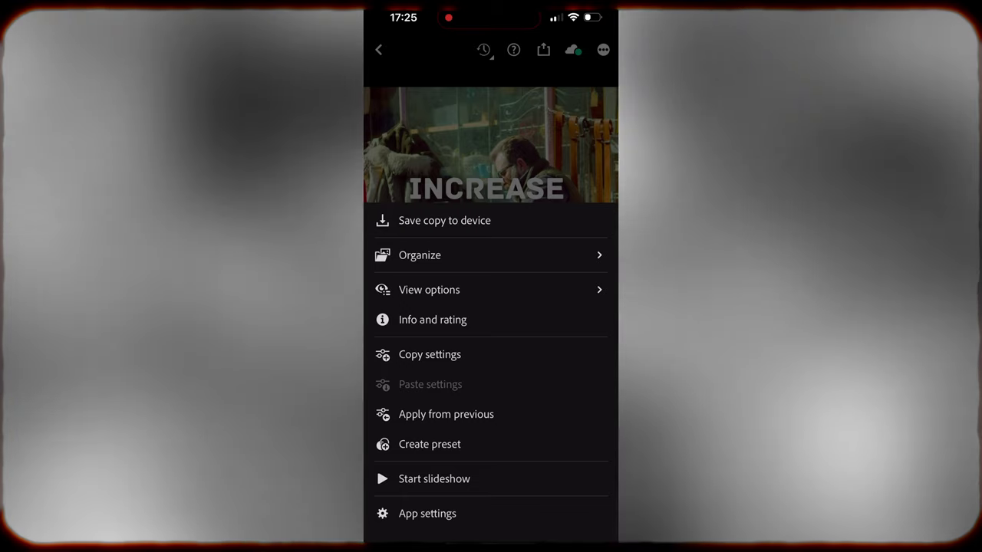
click(429, 444)
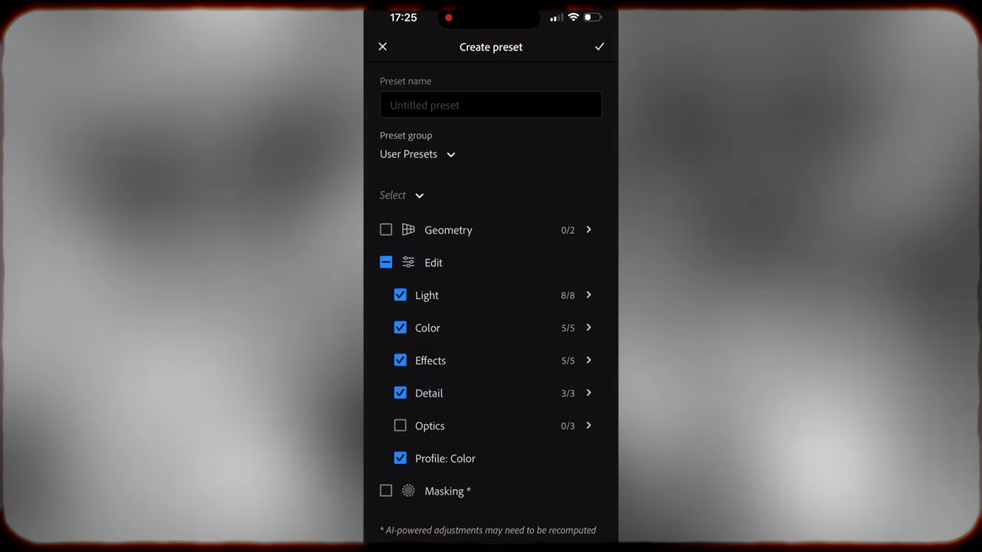
click(491, 105)
text(Icrras)
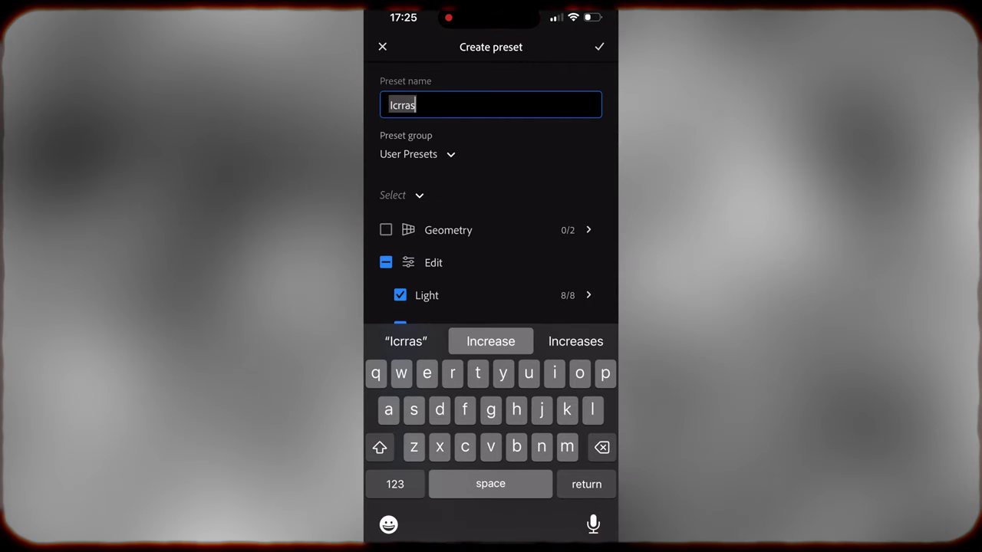
text( Your Colo)
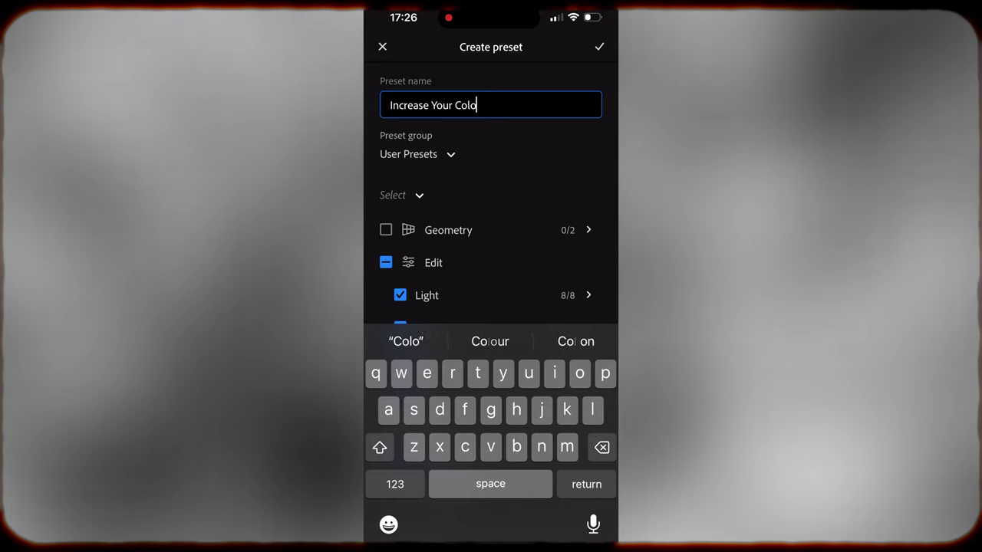
text(urs)
key(Return)
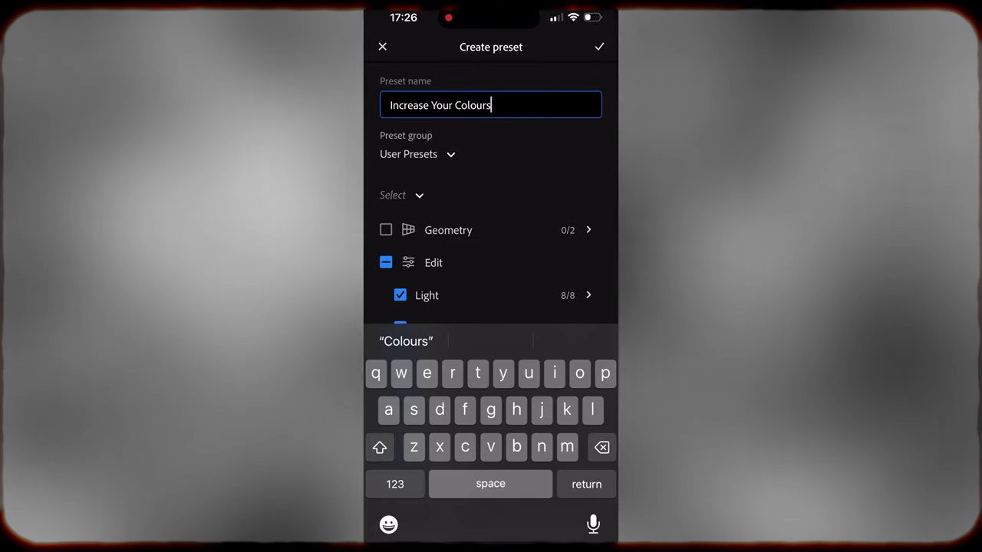
click(599, 47)
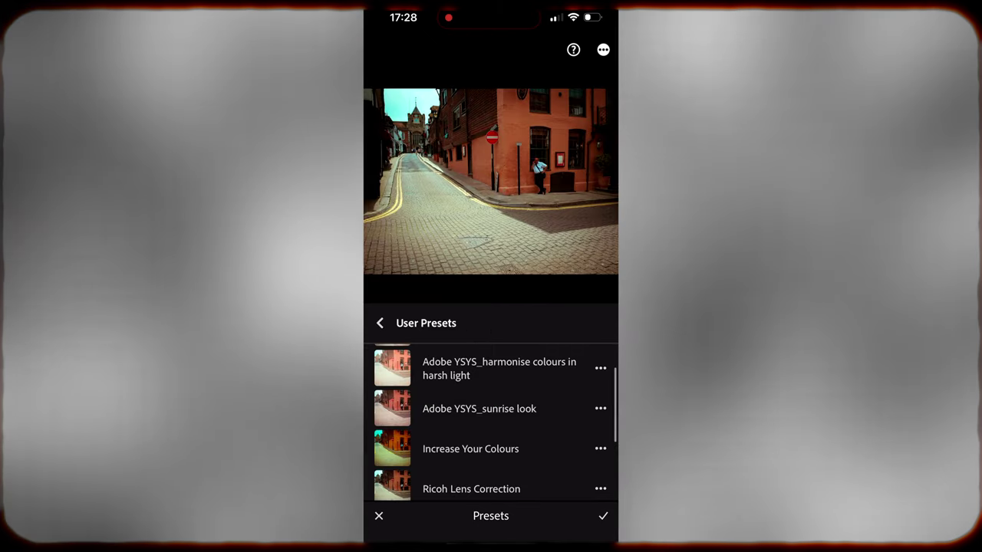
- Apply Increase Your Colours to another photo, then Day - Sunlight Vibes to the shopfront
click(471, 449)
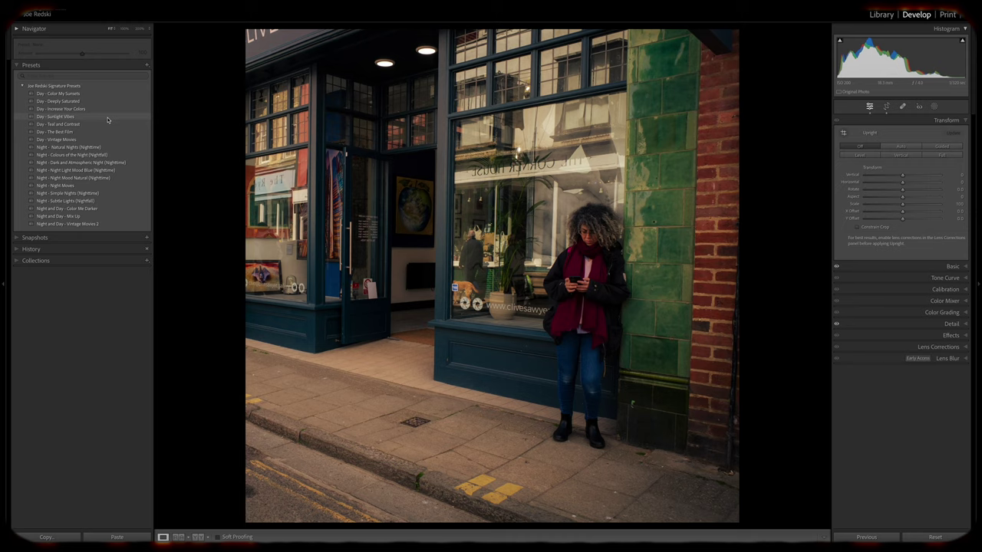
click(107, 116)
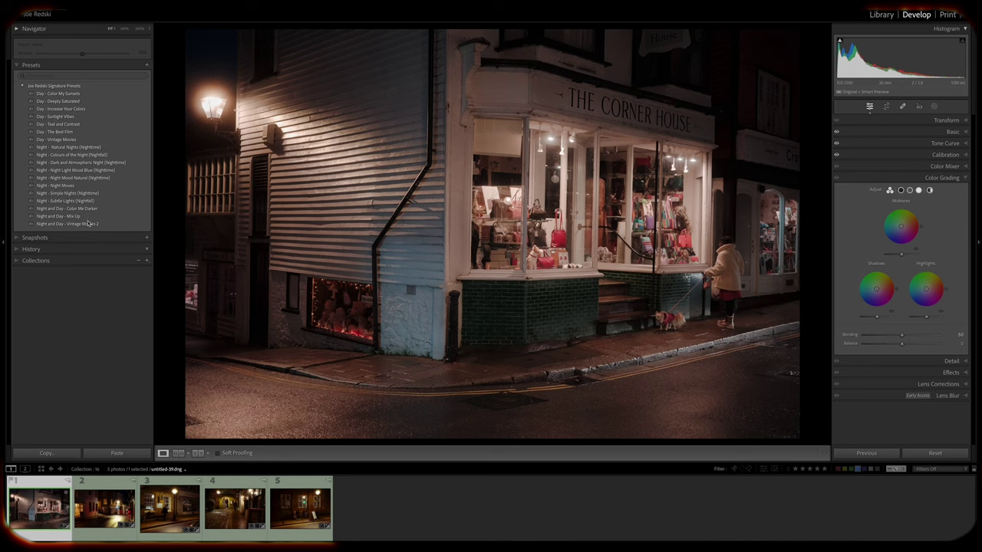
- Apply Night and Day - Vintage Movies 2 and sync it to all five collection photos
click(88, 223)
shift+click(299, 503)
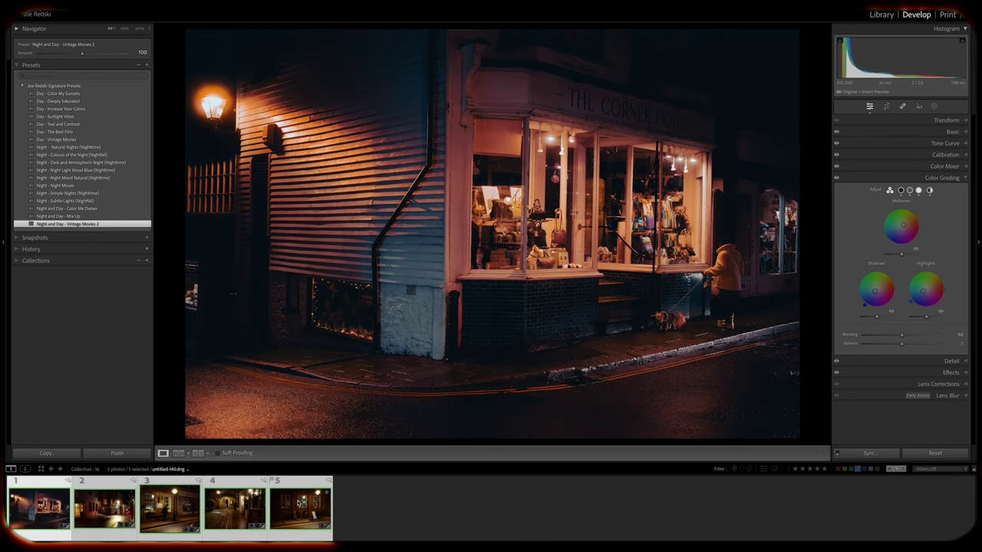
click(849, 456)
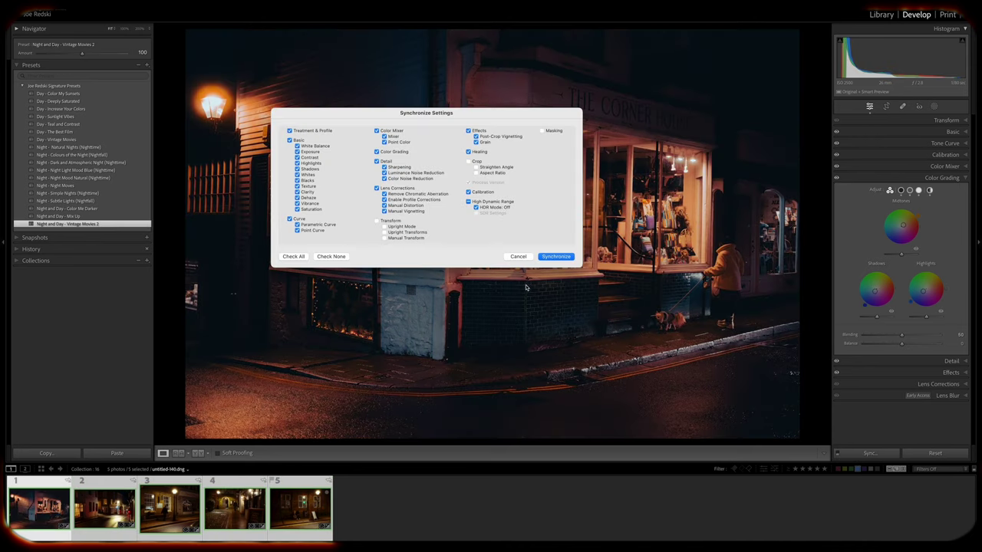
click(556, 257)
- Check another photo and sync the edits to the selected photos again
click(90, 502)
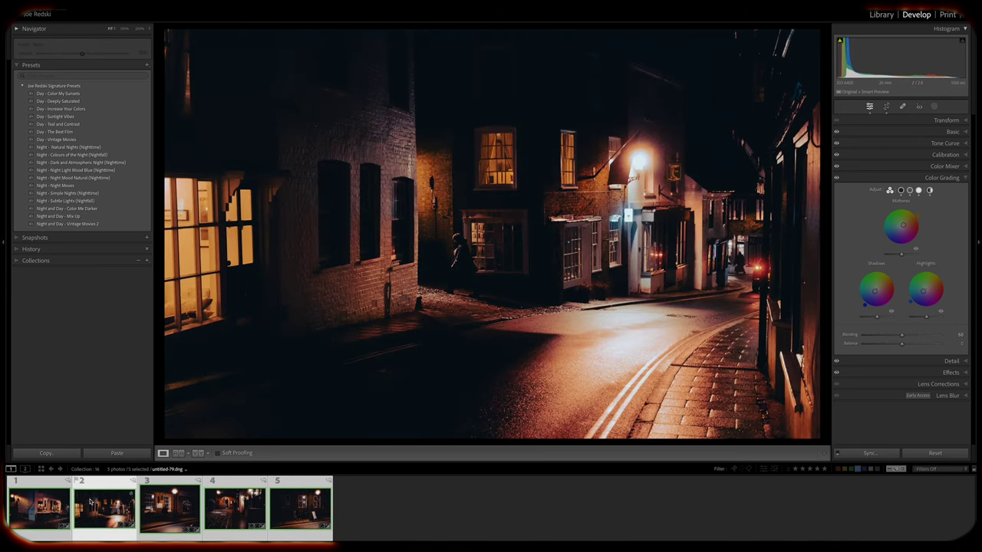
key(Right)
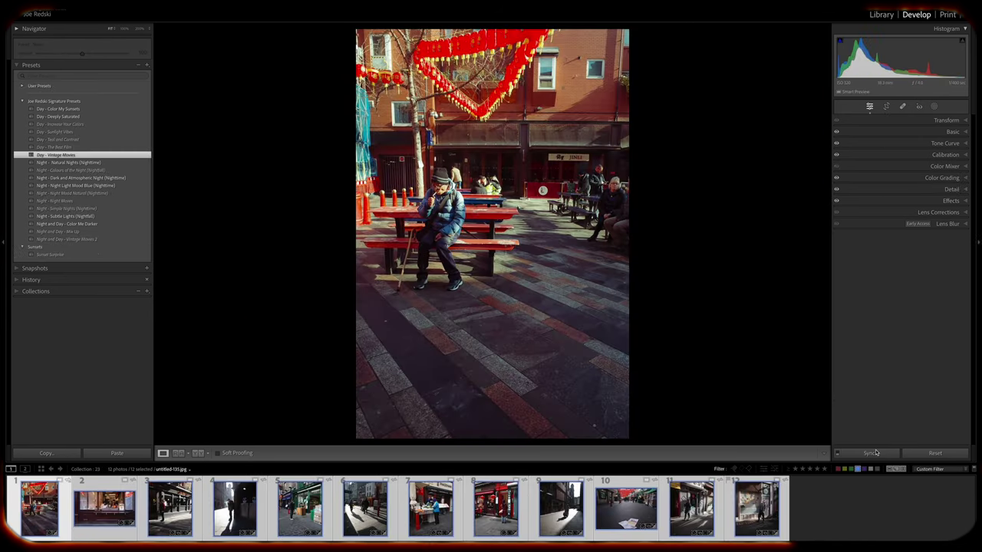
click(871, 453)
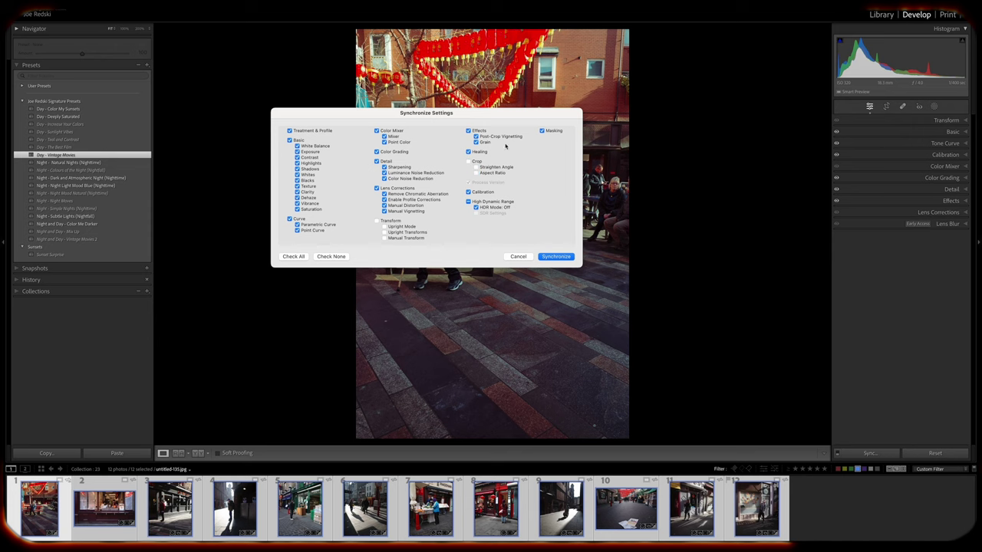
click(566, 257)
- Step through the filmstrip to the photo of the man smoking
key(Right)
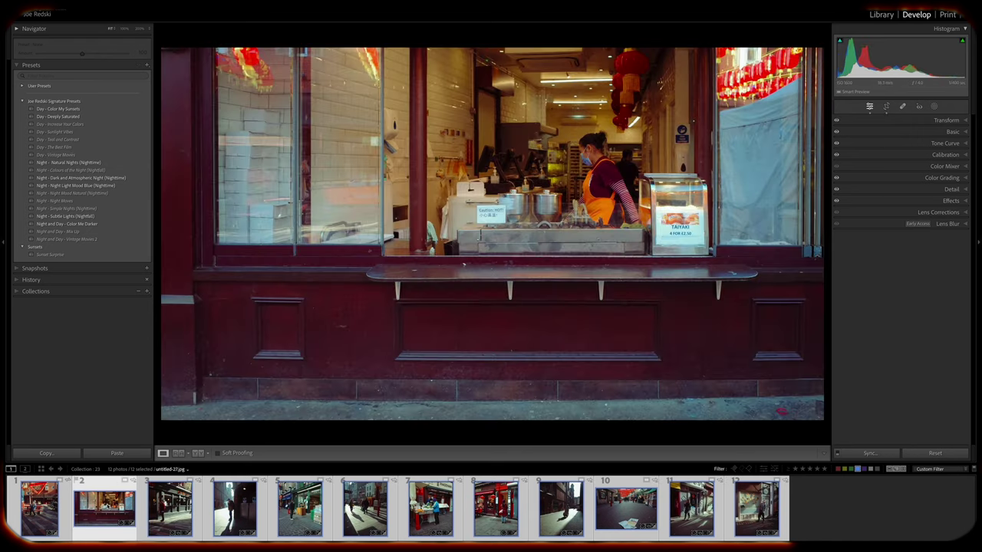
key(Right)
key(Right)
key(Left)
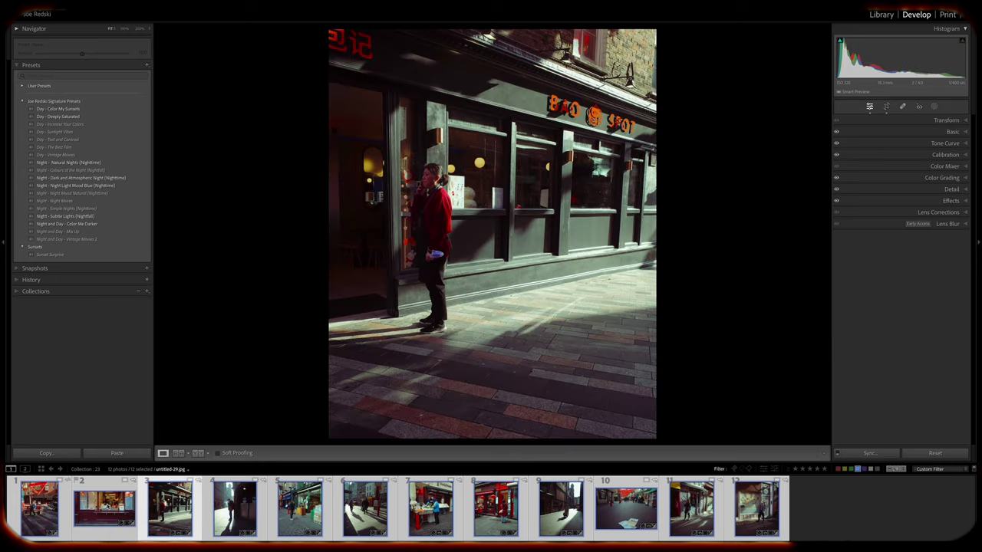
key(Right)
key(Right)
key(Right)
key(Right)
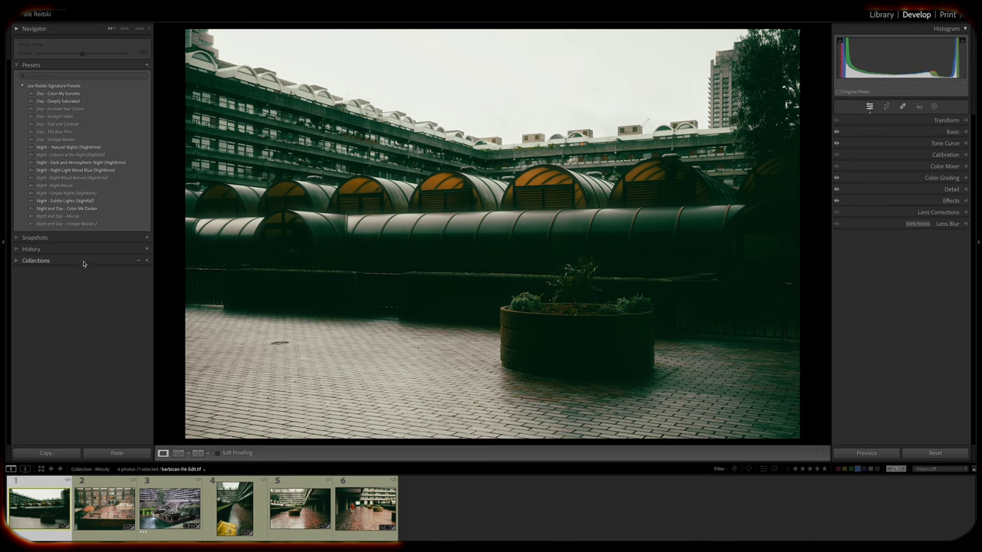
- Apply Night and Day - Mix Up and synchronize it to all 15 festival photos
click(69, 217)
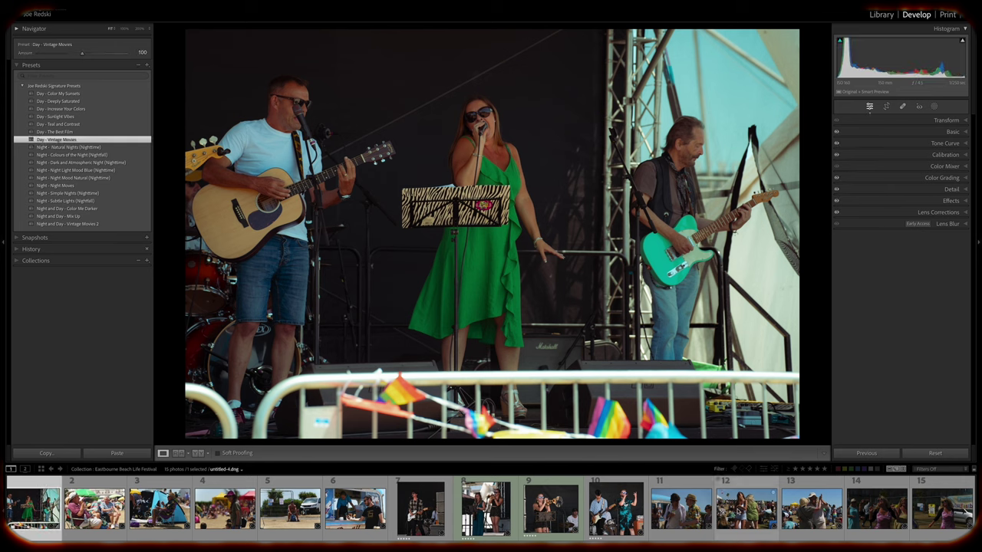
key(ctrl+a)
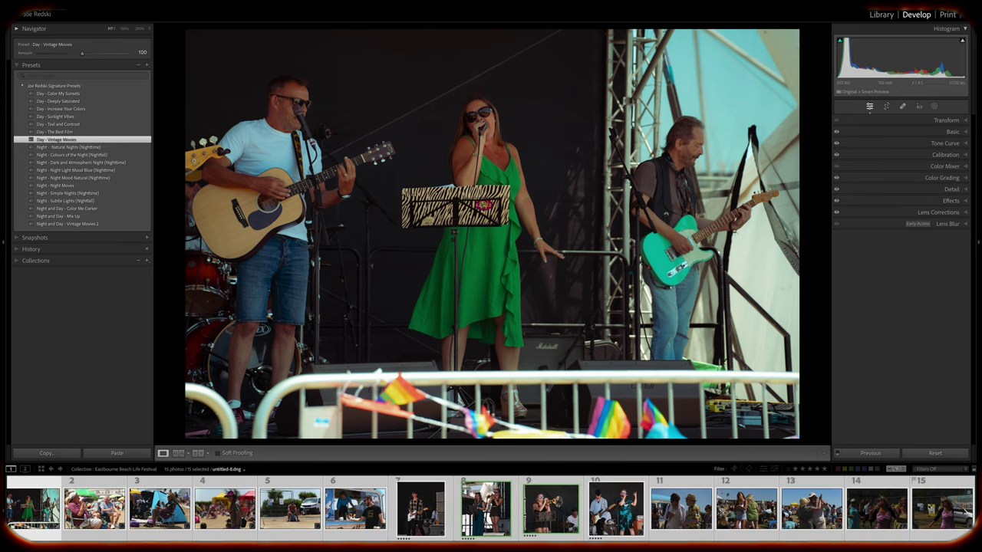
click(880, 453)
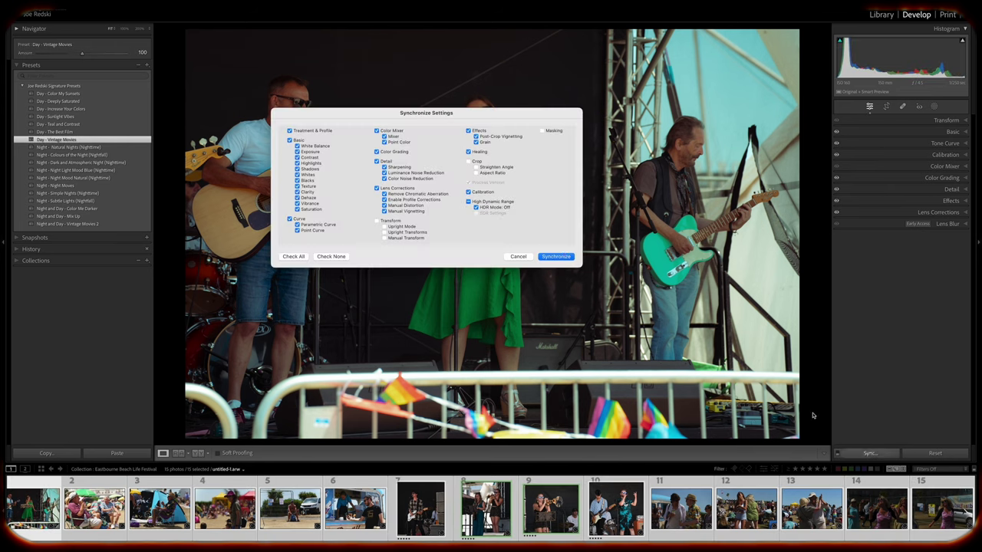
click(564, 257)
click(161, 509)
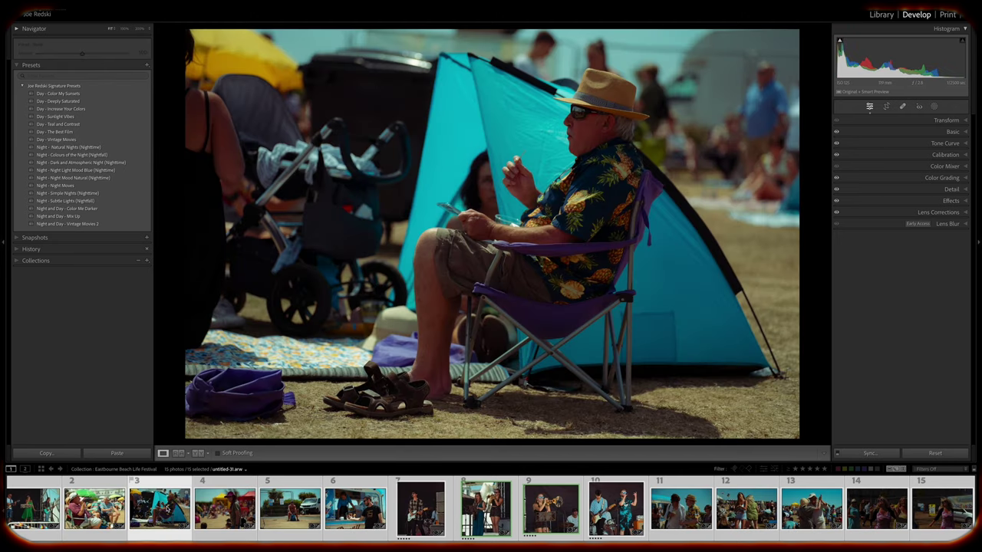
- Check the synced look on the backpack, ice cream van and guitarist photos
click(295, 520)
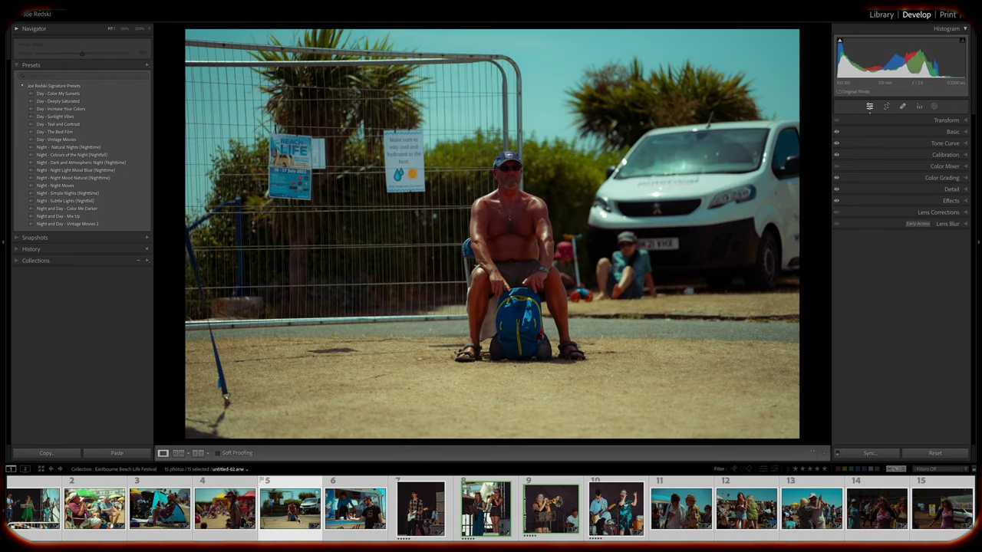
click(340, 518)
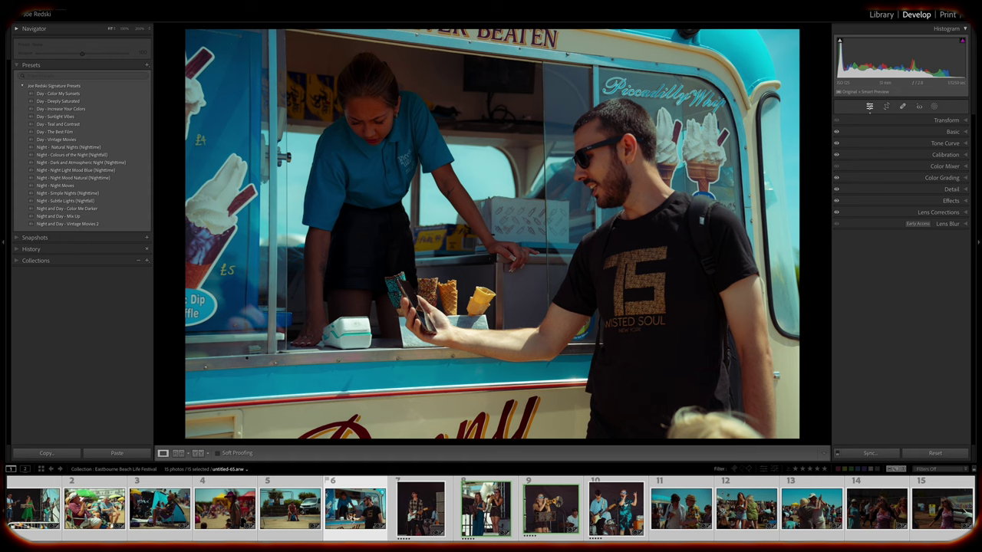
click(417, 519)
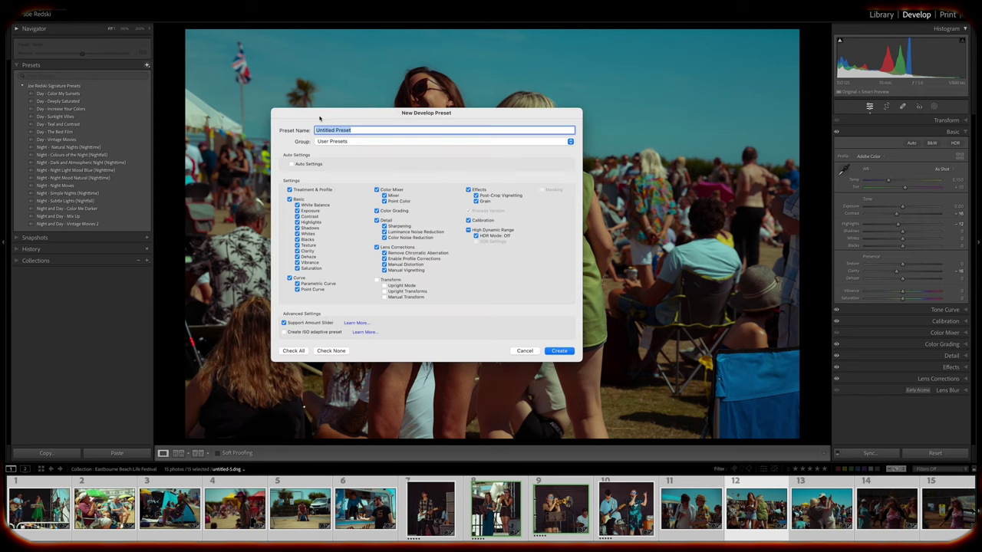
- File the festival preset in a new 'Events' group, then give the harbour photo VN07
click(384, 142)
click(331, 116)
text(Events)
click(540, 162)
text(E)
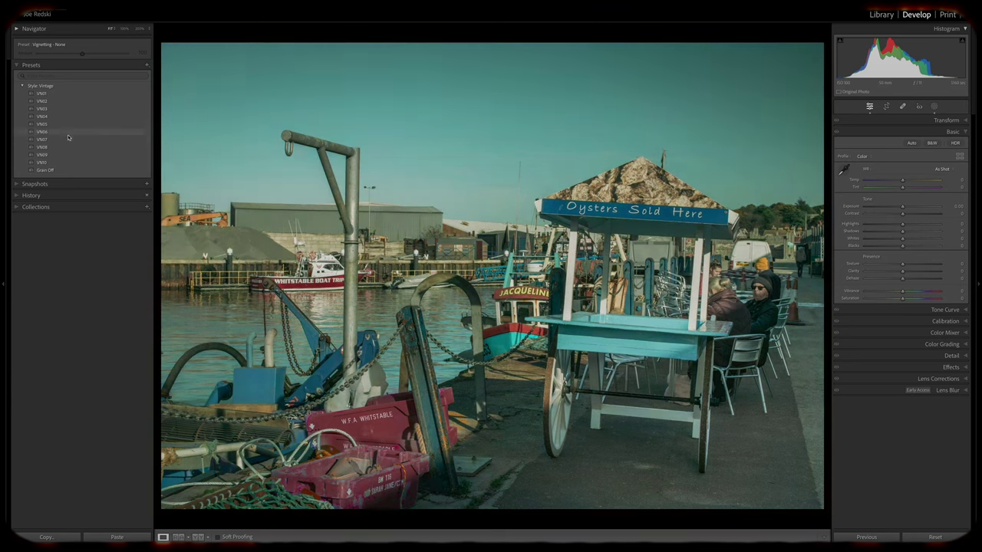
click(67, 138)
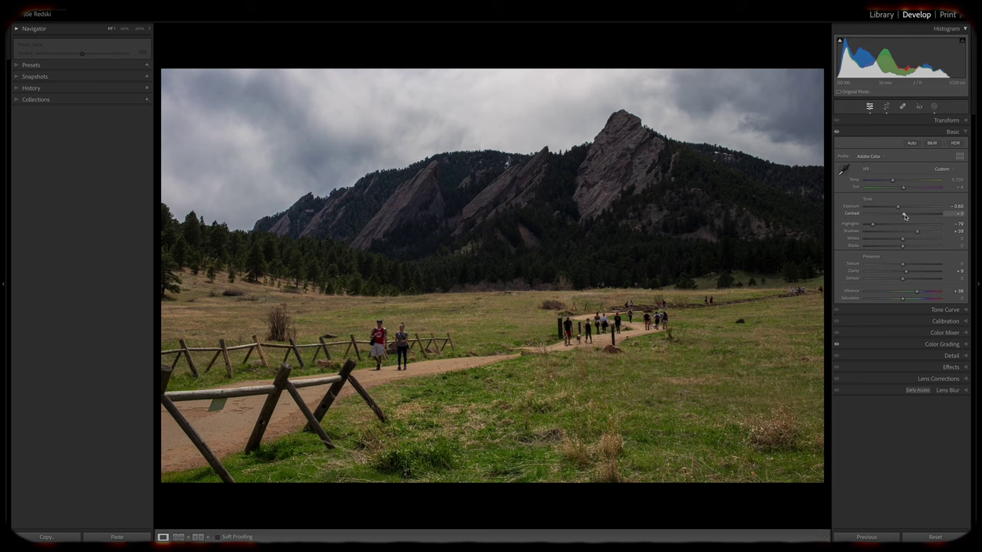
- Lower the mountain trail photo's Contrast to -5 in the Basic panel
drag(906, 216, 900, 216)
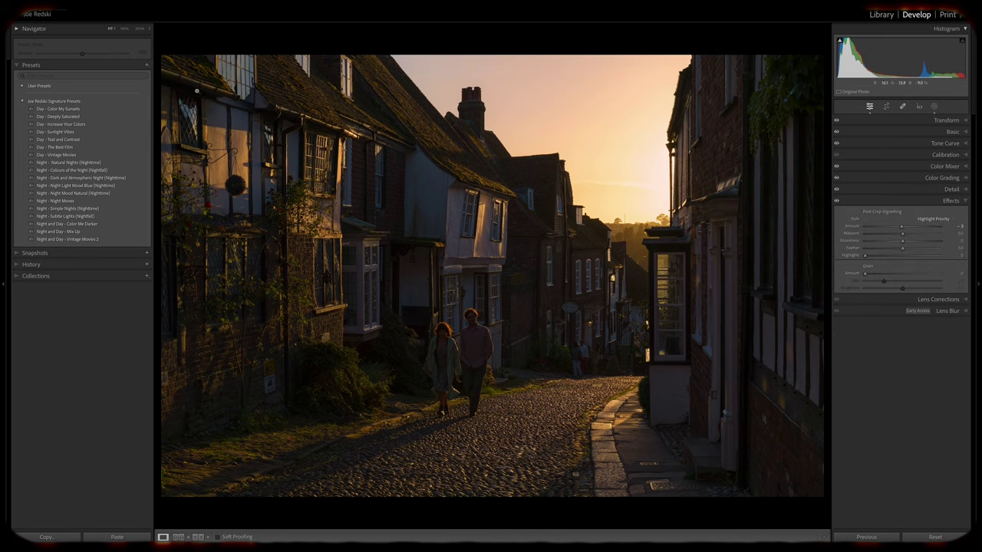
- Create a 'Sunsets' preset group for the sunset street edit and begin naming the preset
click(146, 65)
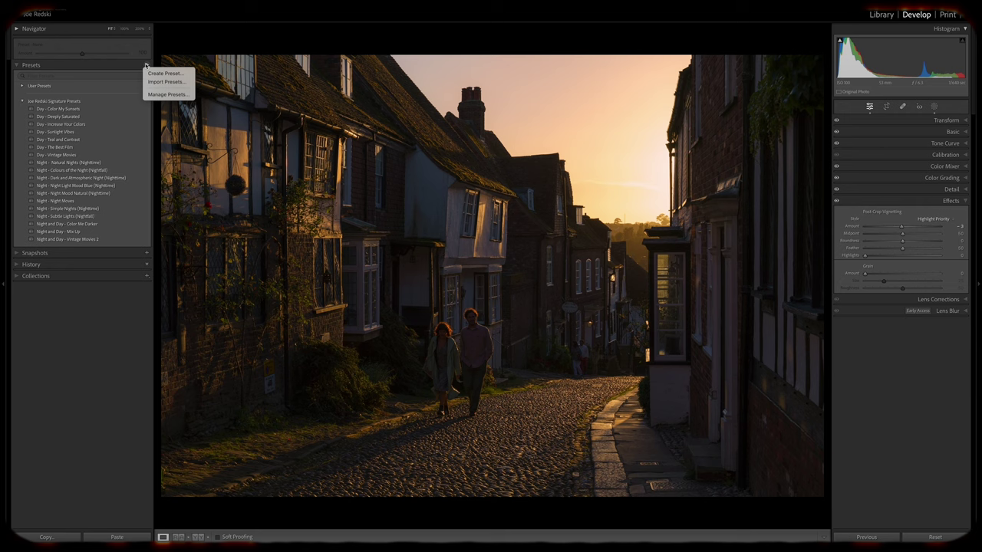
click(156, 73)
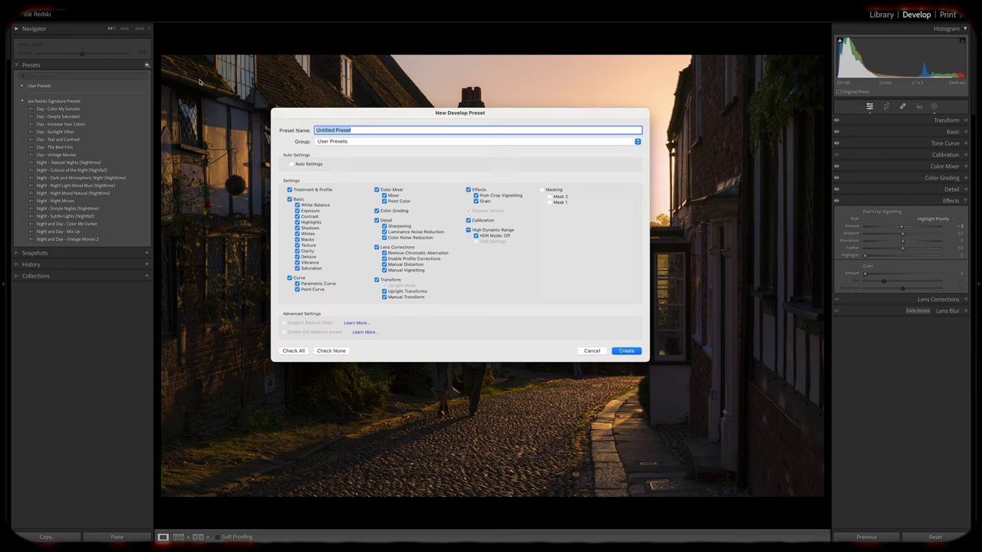
click(369, 145)
click(383, 114)
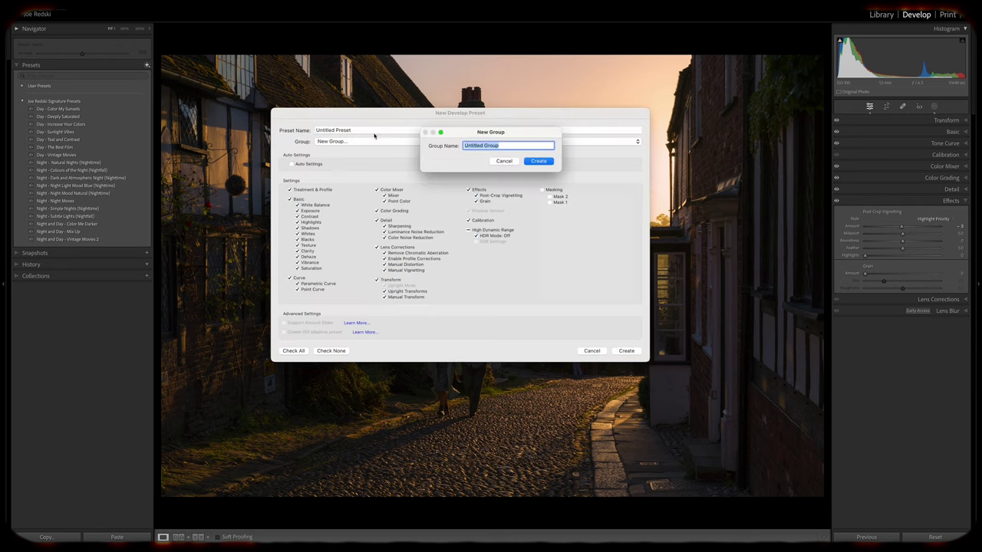
text(Sunsets)
click(534, 161)
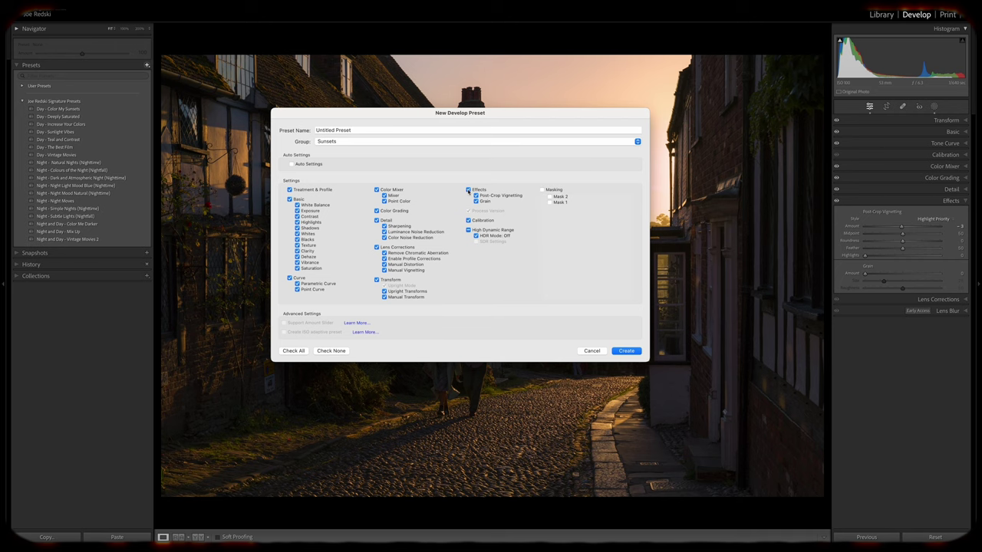
click(365, 130)
text(S)
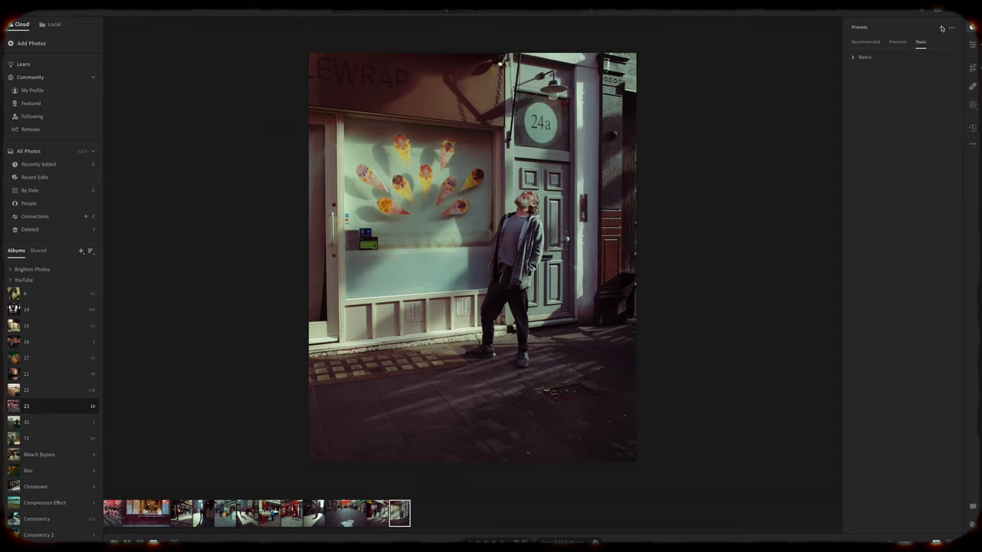
- Create a Chinatown preset from the shopfront photo inside a new 'London' preset group
click(942, 29)
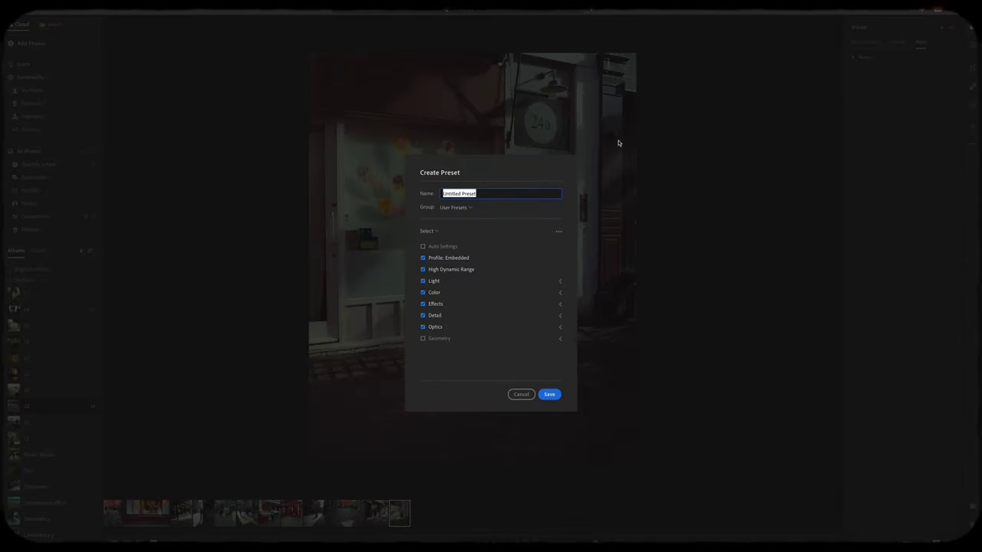
click(453, 208)
click(461, 197)
text(London)
key(Return)
text(Chinatown)
click(559, 282)
click(560, 282)
- Save the Chinatown preset, then dip the tone curve to deepen the market stall's shadows
click(555, 392)
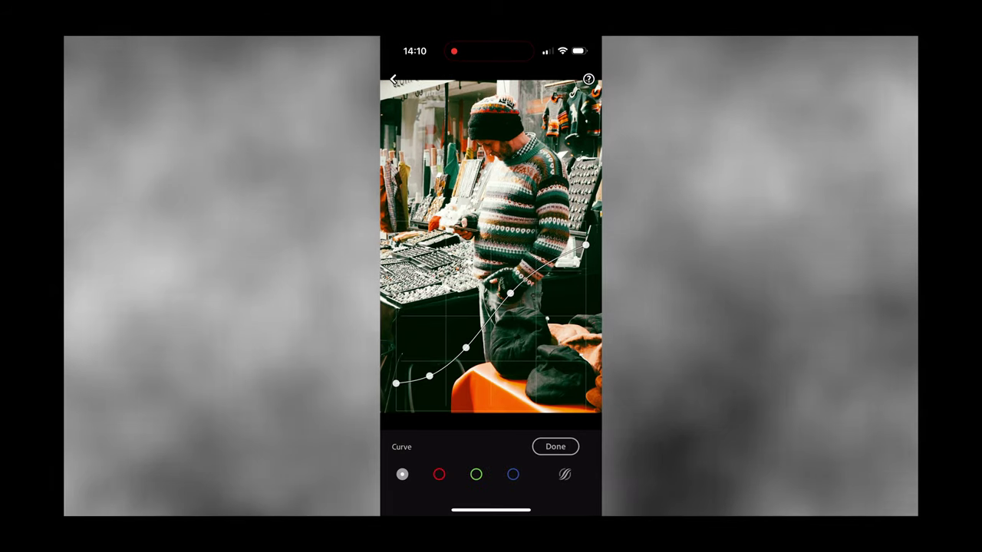
drag(430, 376, 442, 382)
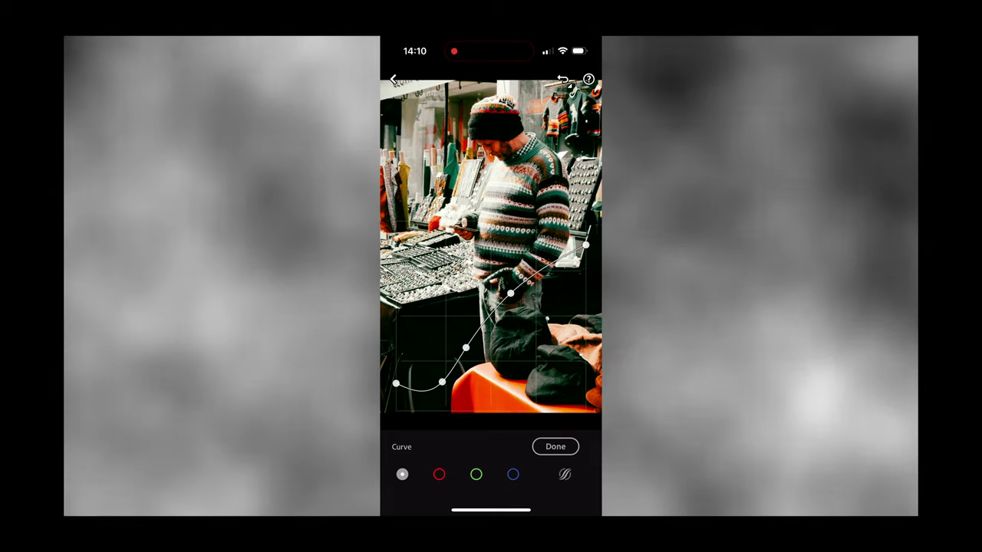
click(555, 446)
- Raise the market stall photo's vibrance to +16 in the Color settings
scroll(491, 368, down, 3)
click(477, 445)
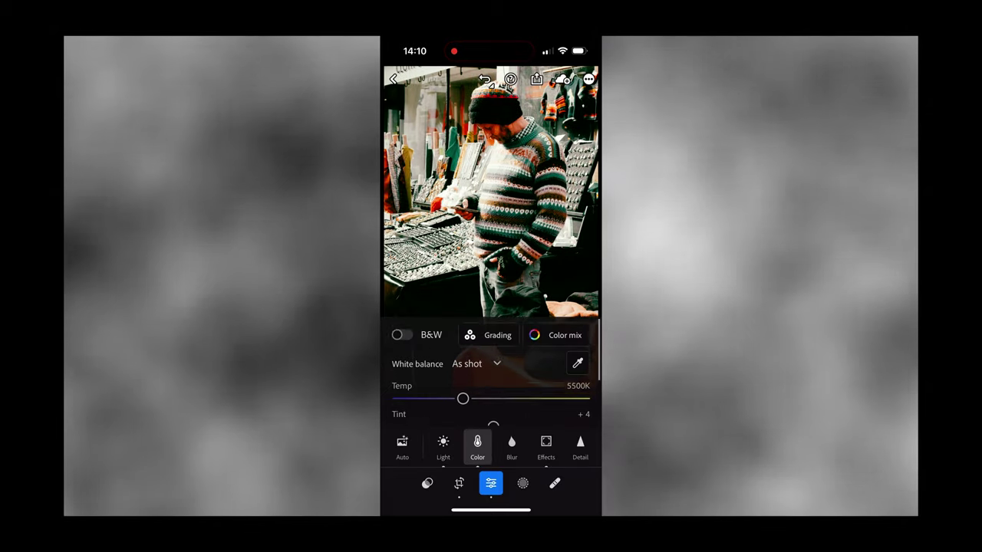
scroll(491, 384, down, 2)
mouse_move(508, 403)
mouse_down()
mouse_move(496, 402)
mouse_move(505, 403)
mouse_up()
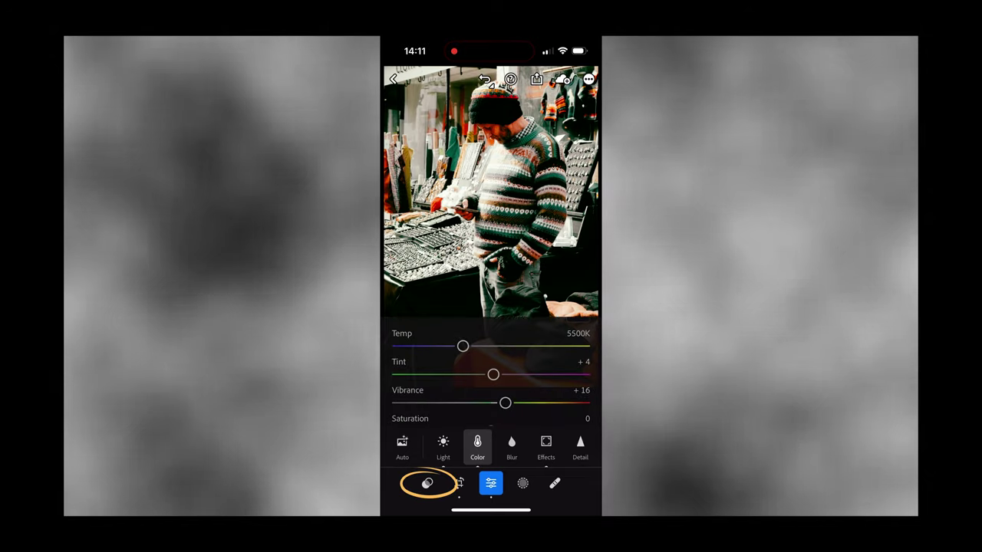
- Create a new preset named 'Portraits' assigned to the Brighton group
click(427, 483)
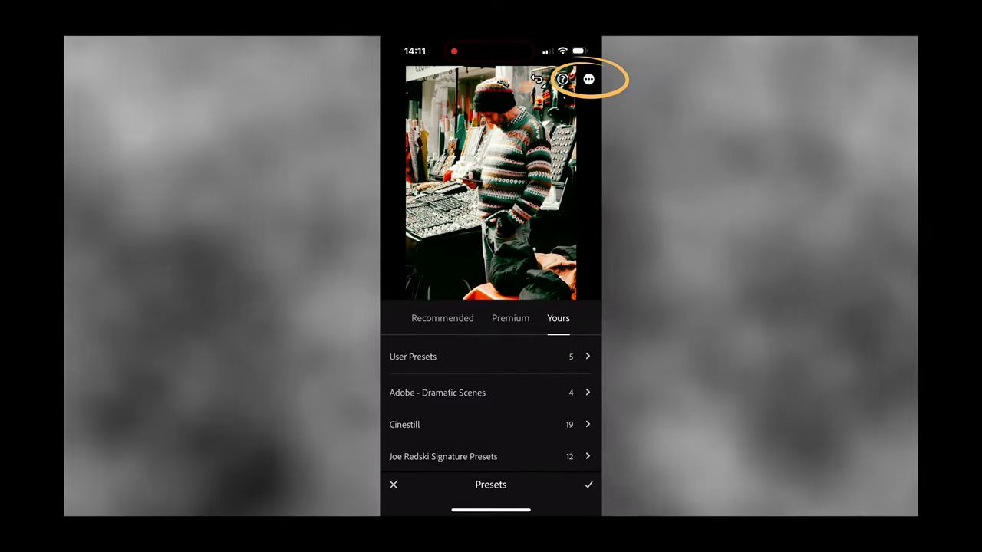
click(588, 79)
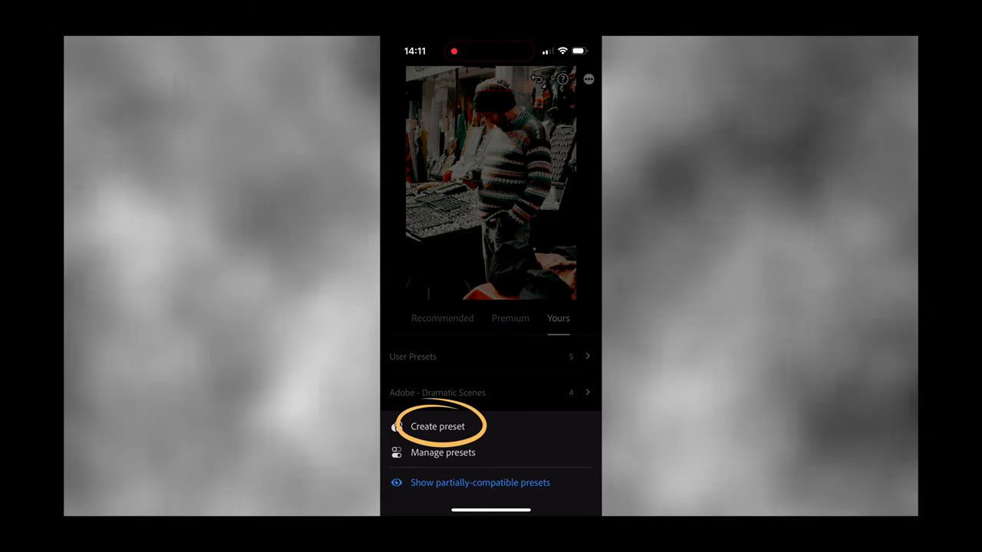
click(437, 427)
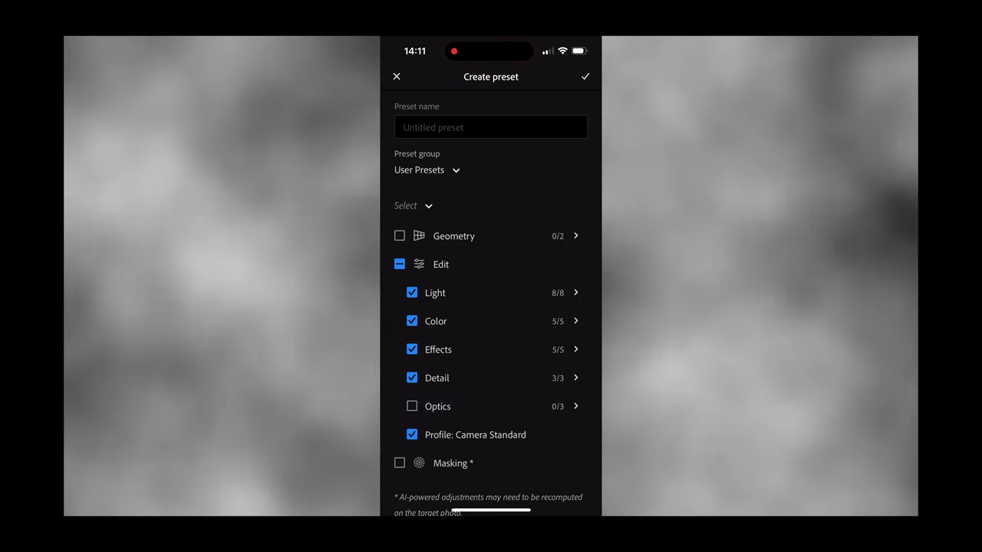
click(426, 170)
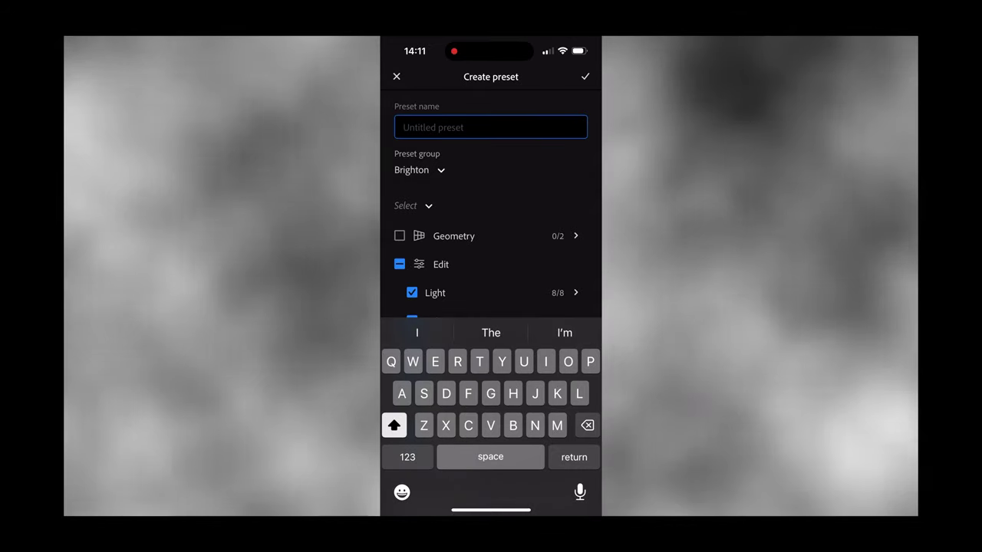
text(Portraits)
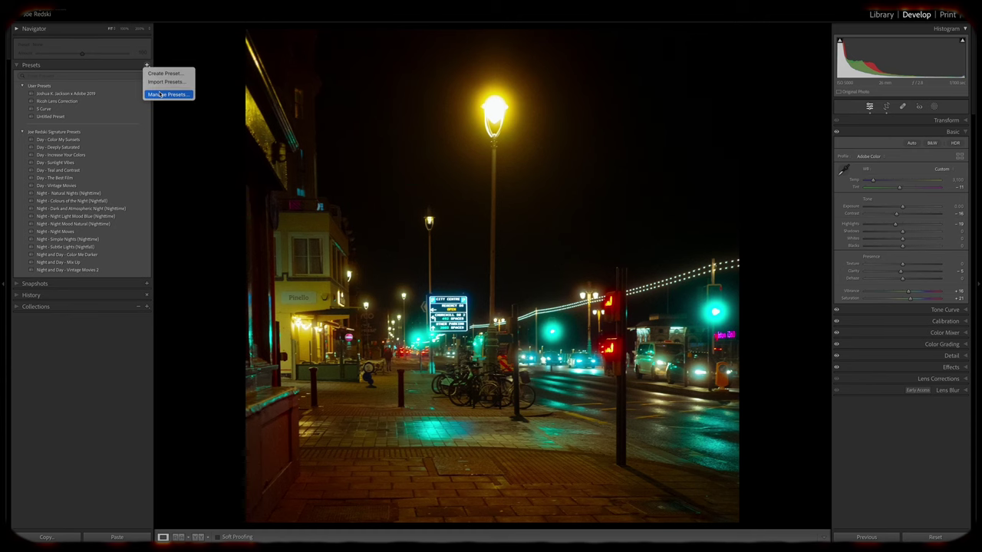
- Uncheck User Presets in Manage Presets and save to hide that group
right_click(55, 134)
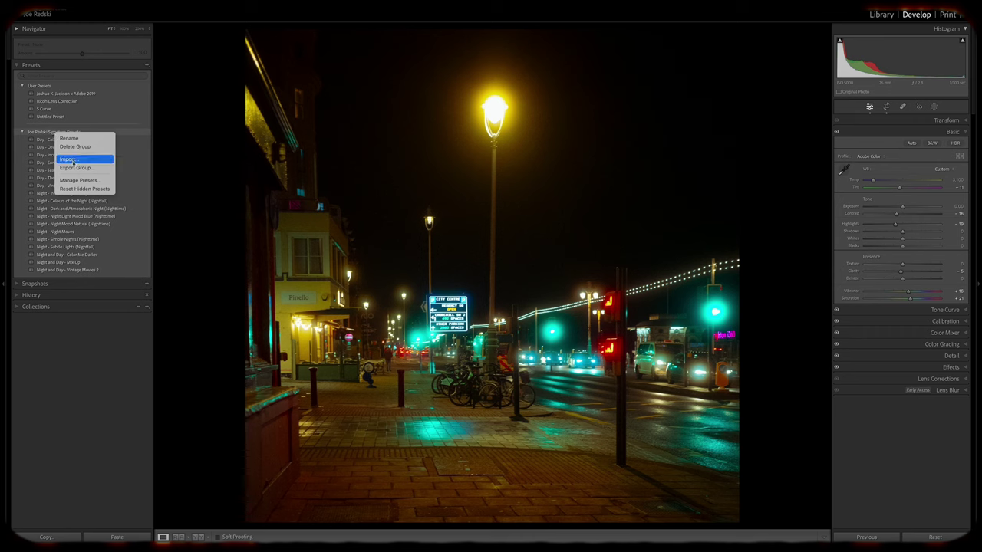
click(85, 181)
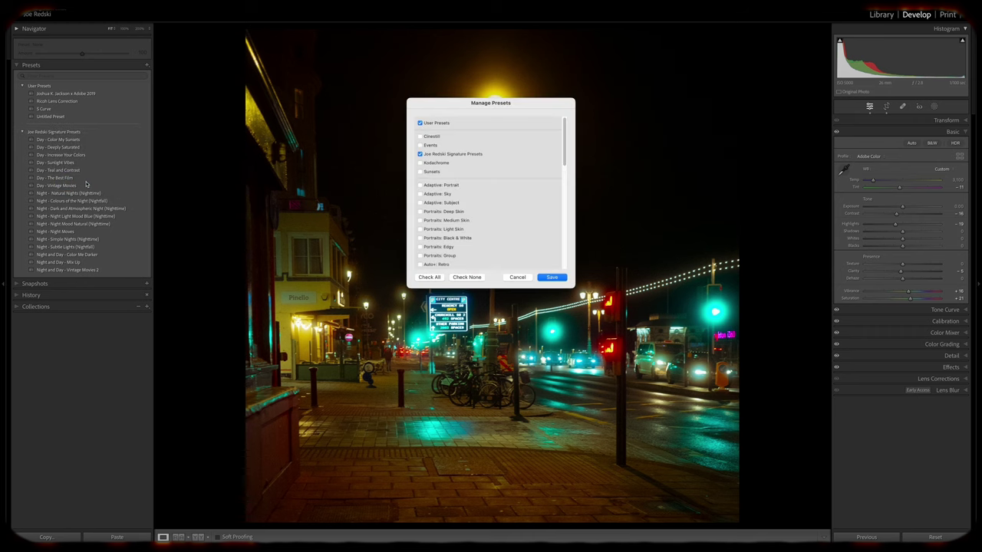
click(420, 123)
click(549, 277)
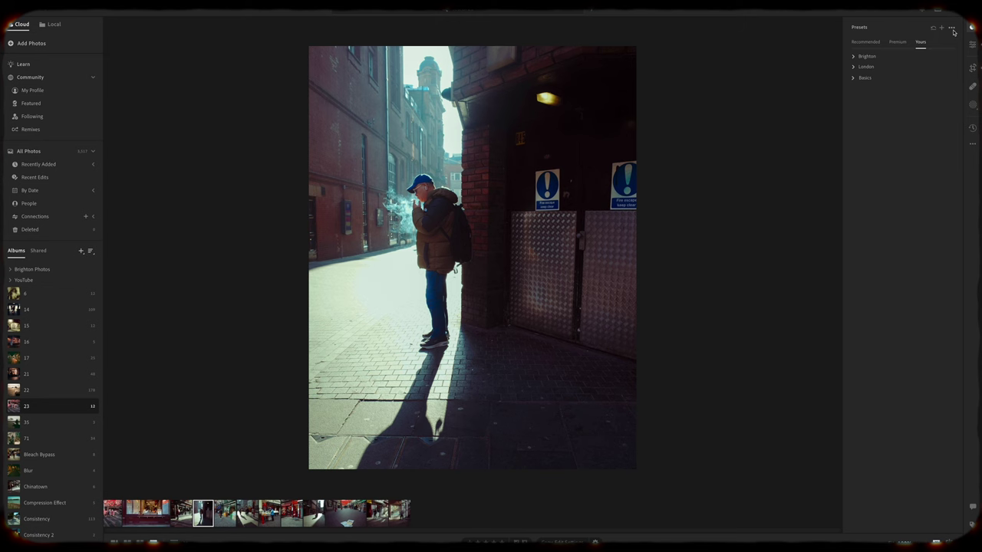
- Open Manage Presets from the Presets panel's ••• menu
click(953, 32)
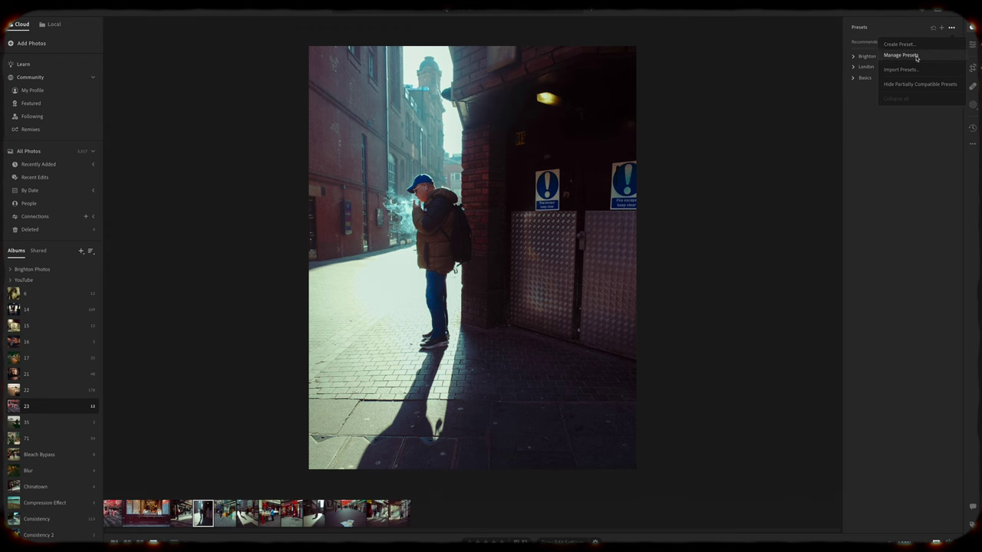
click(901, 56)
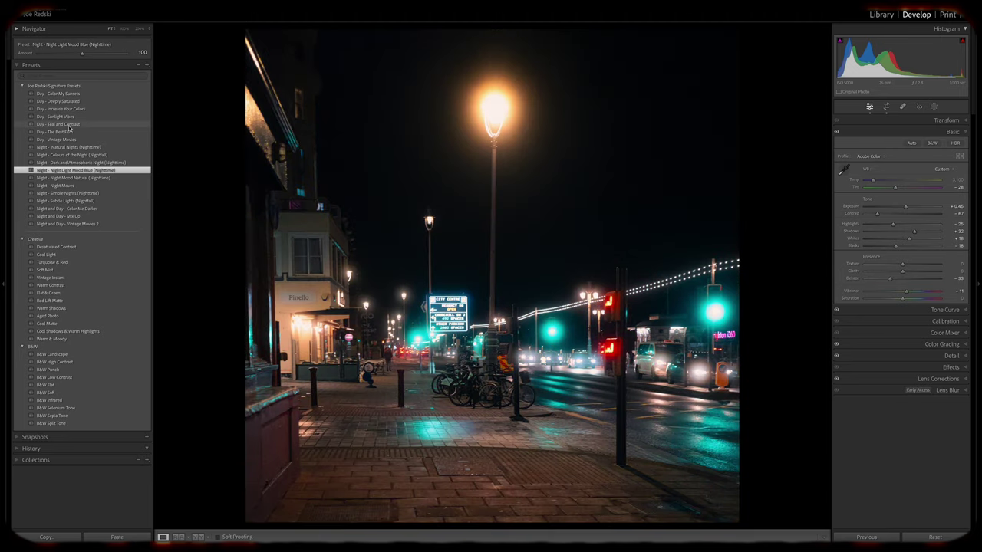
- Apply Day - Teal and Contrast, brighten Yellow luminance slightly, and darken the tone curve's Darks
click(70, 126)
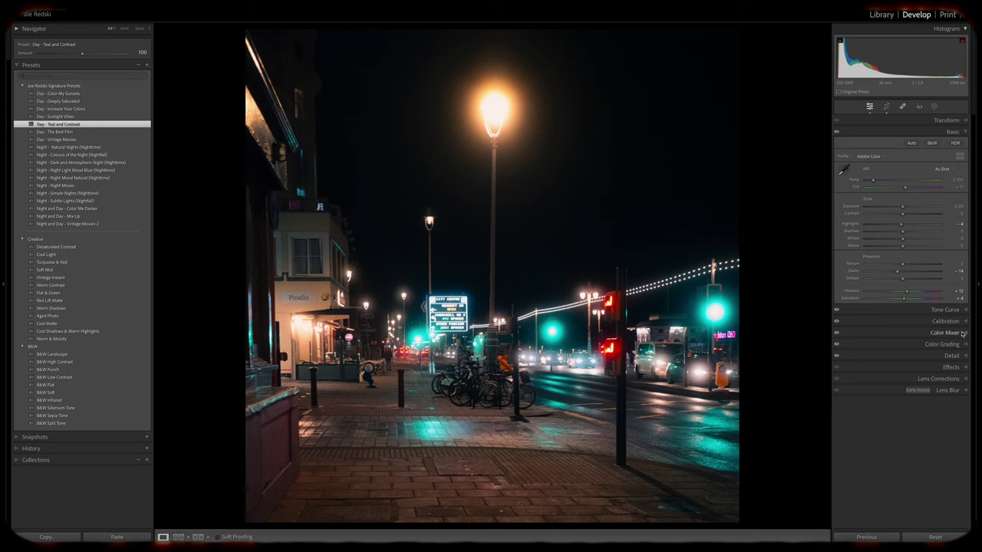
click(963, 333)
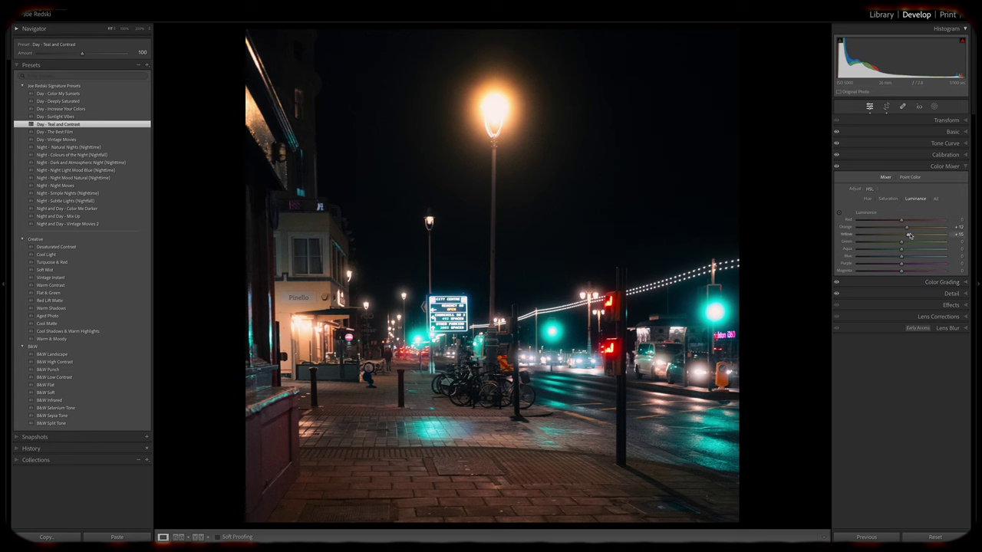
drag(912, 236, 914, 236)
click(867, 199)
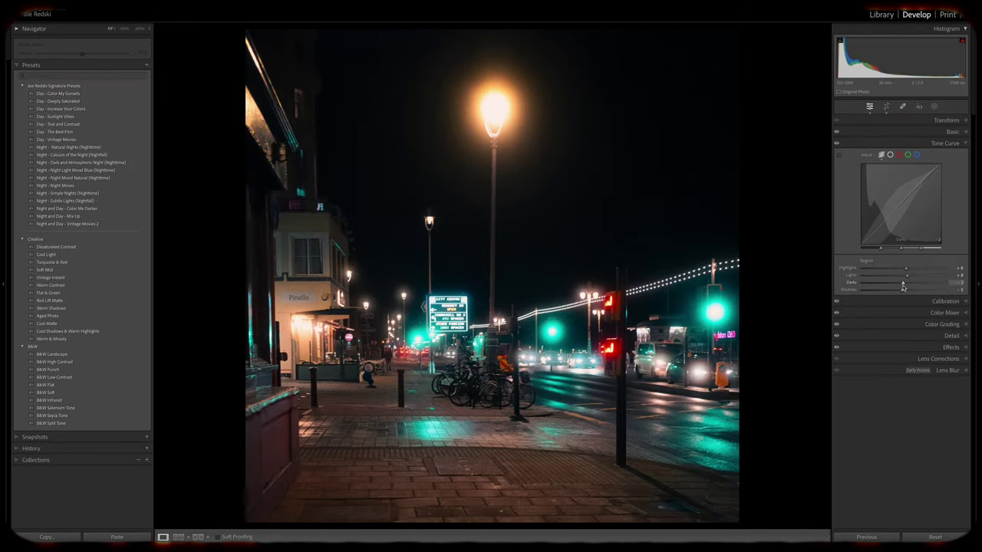
drag(902, 288, 900, 289)
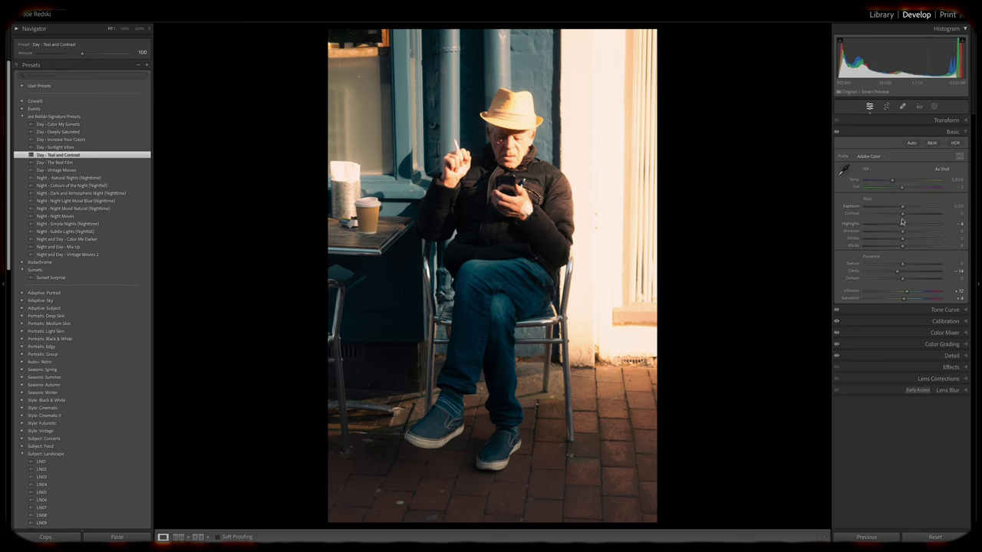
- Lower the first photo's highlights, then apply Day - Teal and Contrast to the second with vibrance +20 and reduced highlights
drag(902, 224, 885, 229)
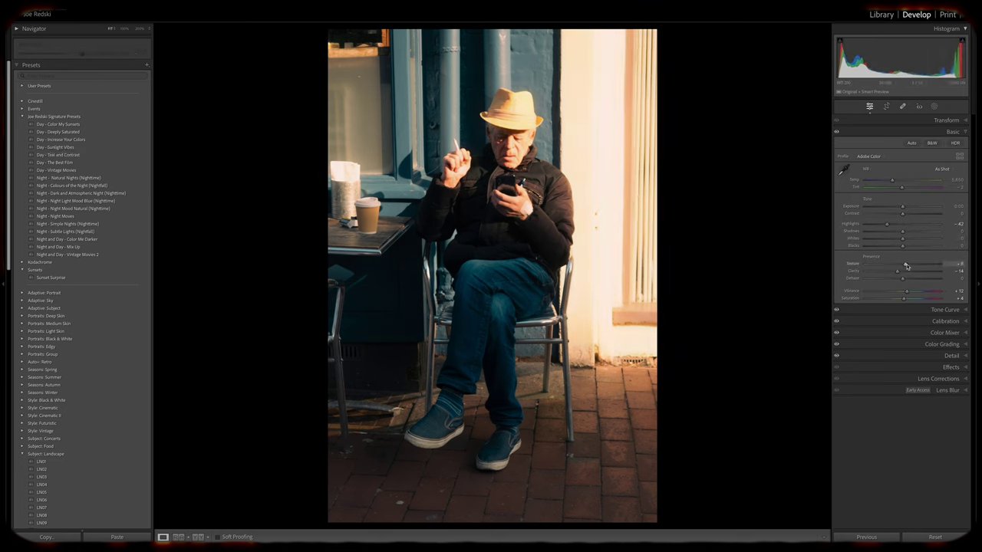
click(903, 309)
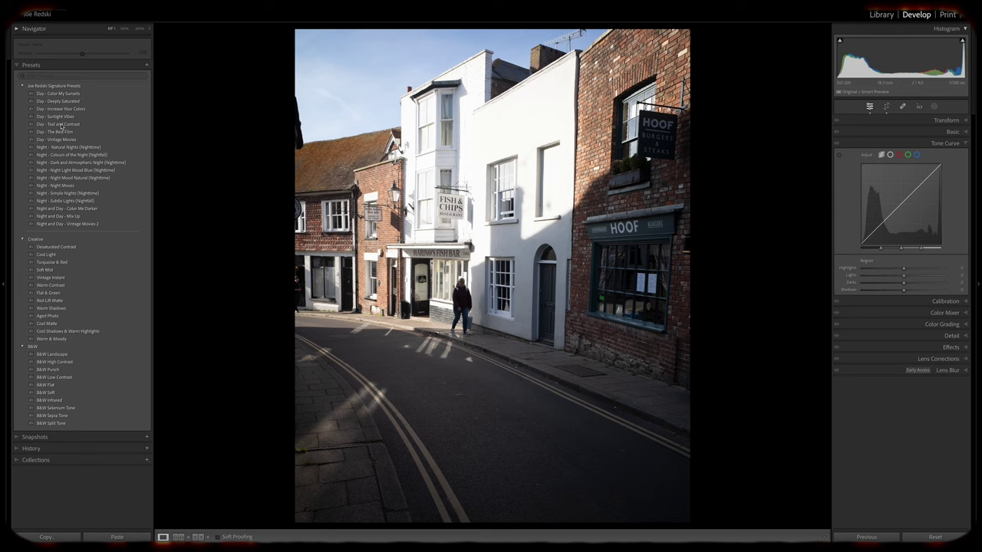
click(61, 124)
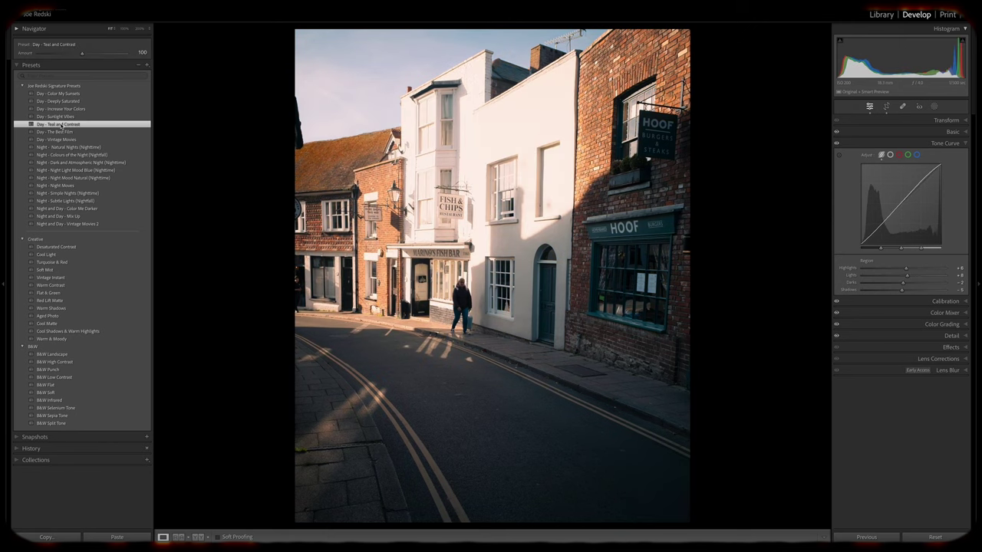
click(965, 132)
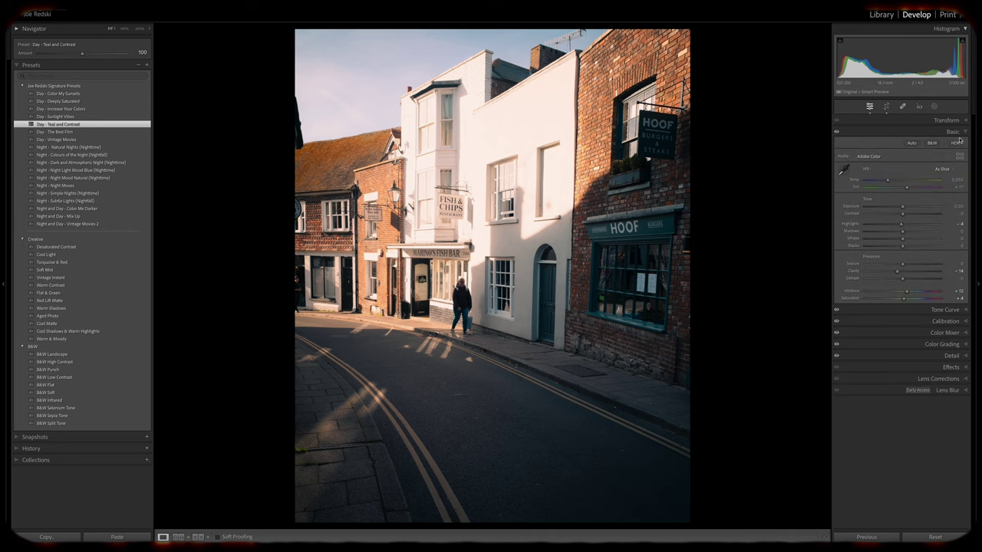
click(912, 293)
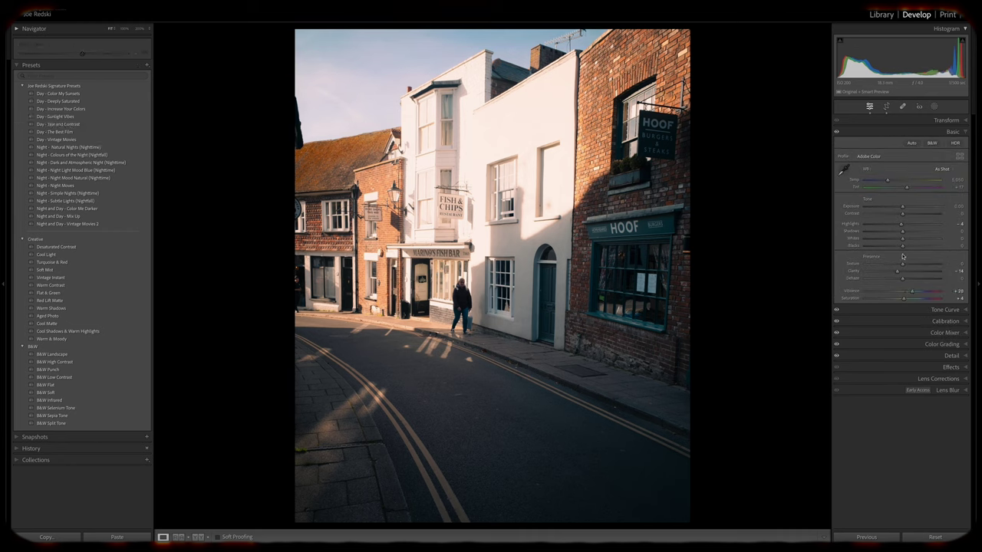
drag(900, 228, 891, 231)
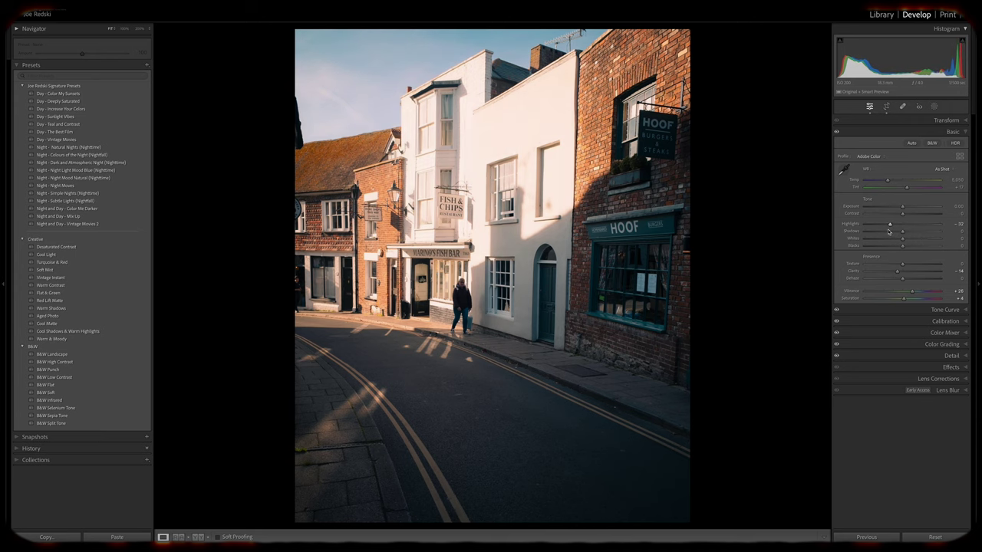
click(945, 309)
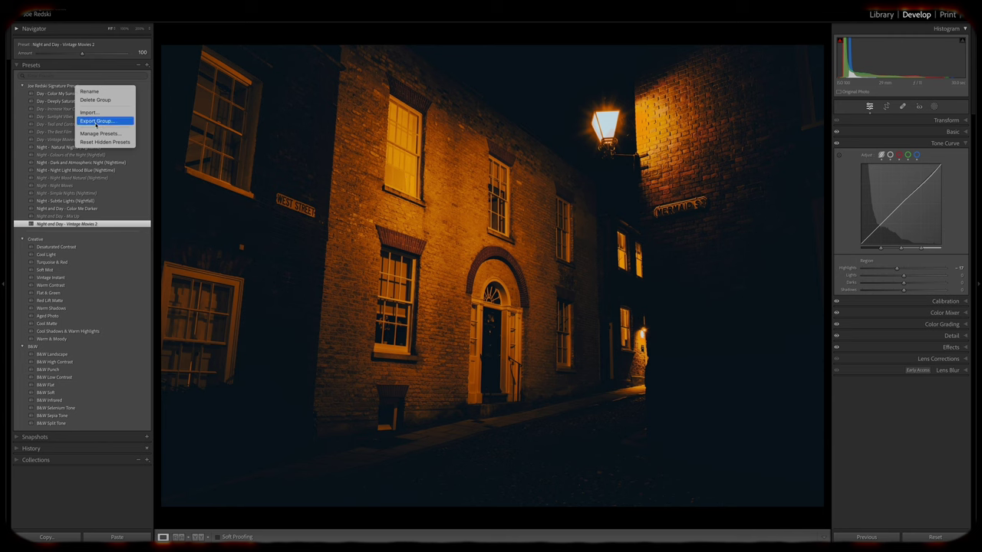
- Export the signature preset group, starting a new folder for the export
click(115, 120)
click(363, 125)
text(To Sell)
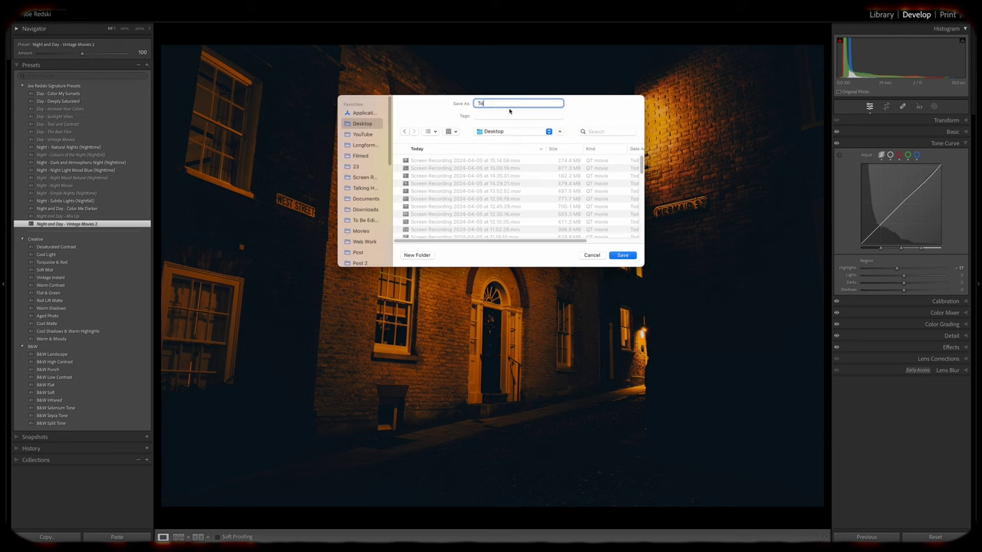
click(416, 254)
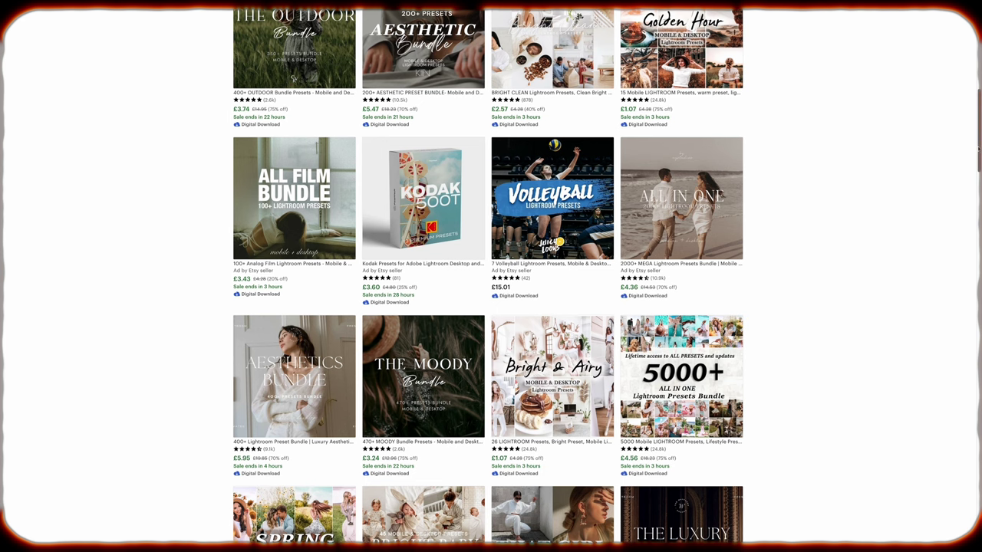
- Scroll through the Etsy Lightroom preset bundle listings down to The Wedding Bundle
scroll(977, 145, down, 3)
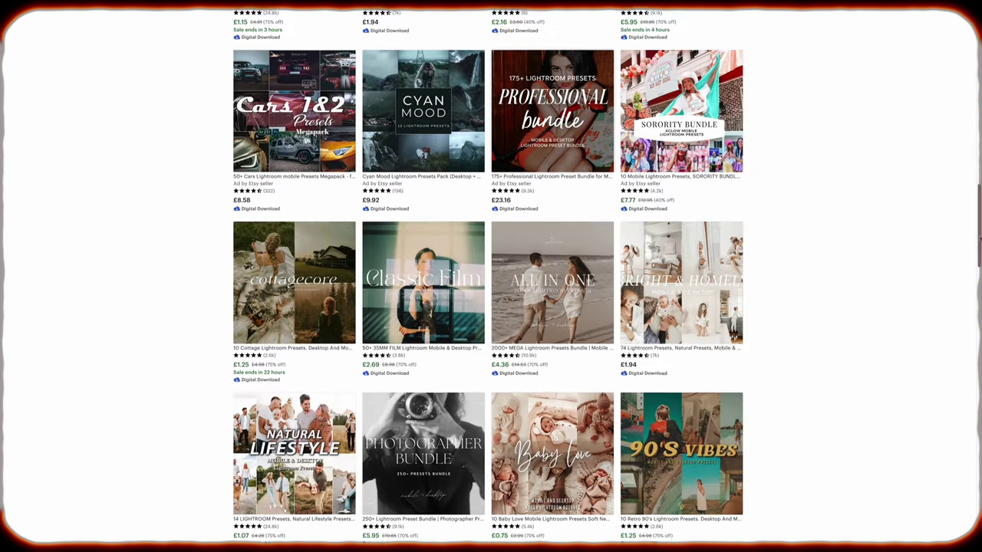
scroll(488, 276, down, 3)
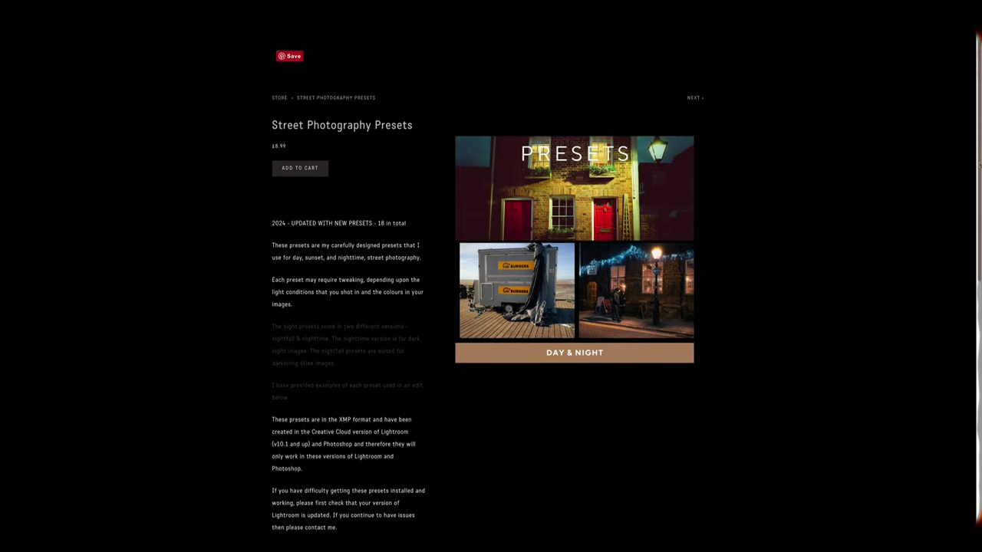
scroll(491, 276, down, 1)
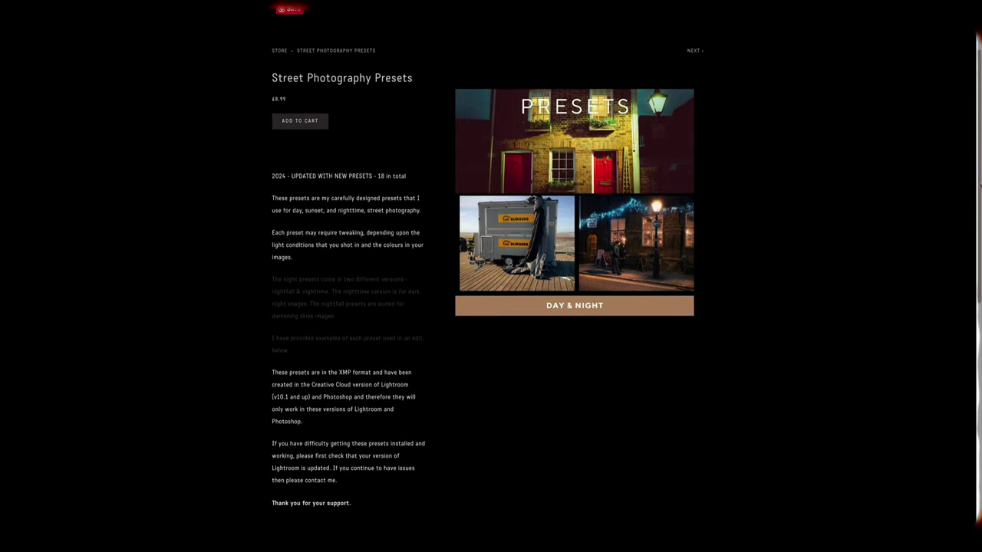
- Open the Street Photography Presets product for editing in the Squarespace store
scroll(491, 276, up, 1)
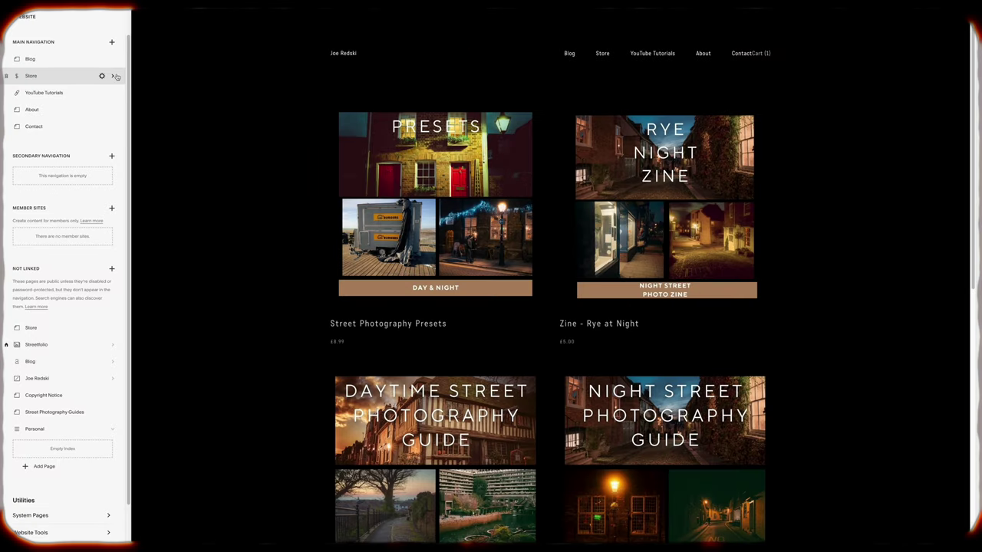
click(114, 76)
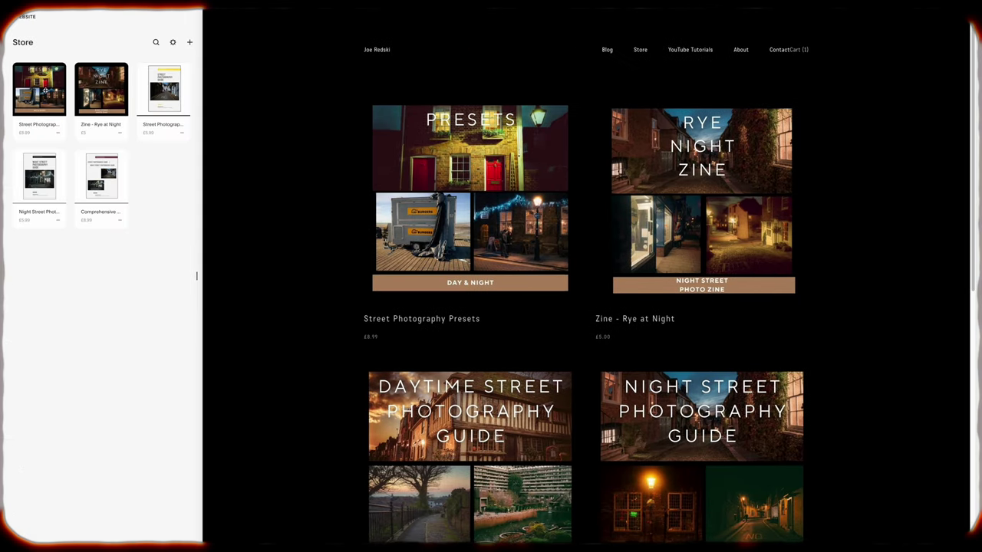
click(39, 82)
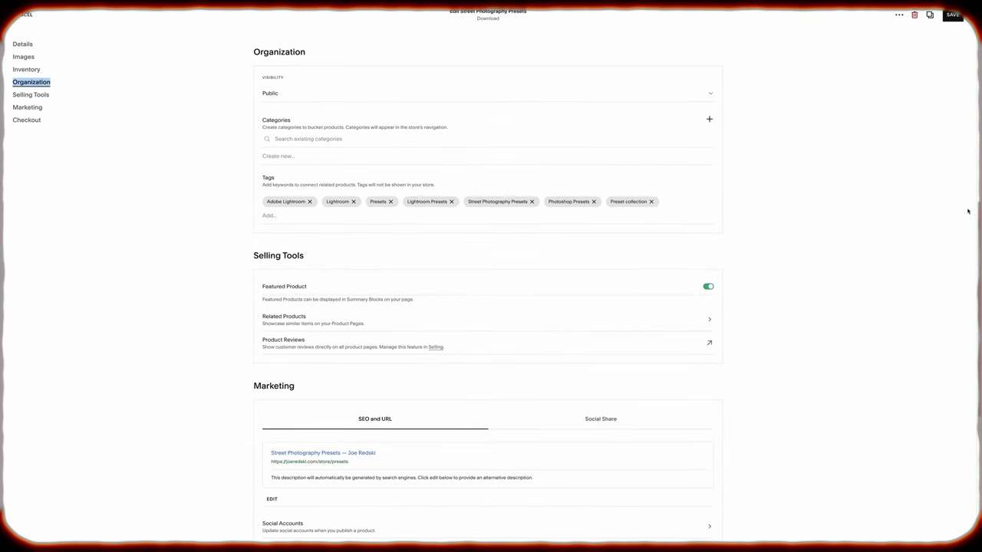
scroll(976, 221, up, 10)
scroll(490, 236, down, 3)
- Upload the presets zip from the Signature Presets 2024 folder as the product's download
click(491, 235)
click(208, 221)
double_click(264, 161)
double_click(271, 128)
click(271, 128)
click(777, 452)
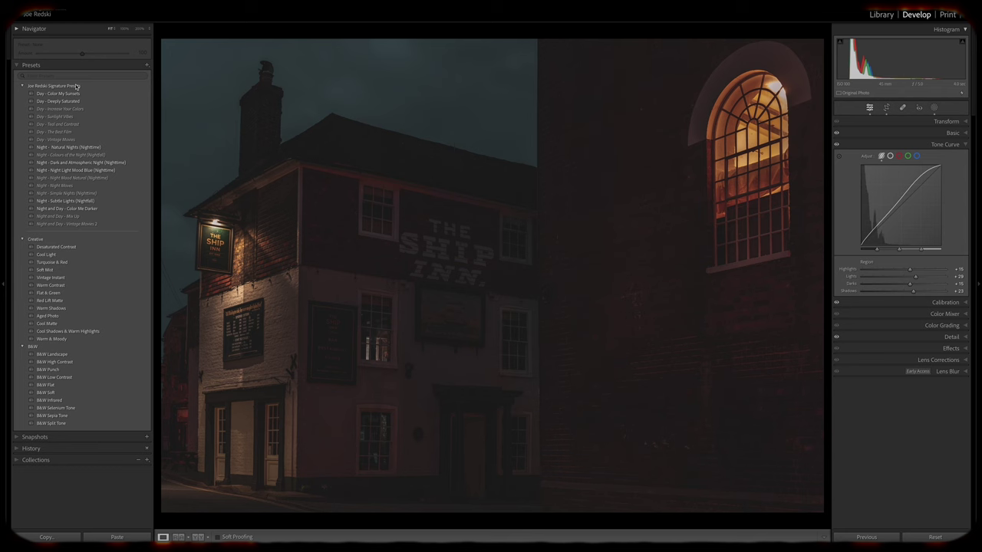
- Export the signature preset group into a newly created folder, then export the photo as DNG
right_click(76, 86)
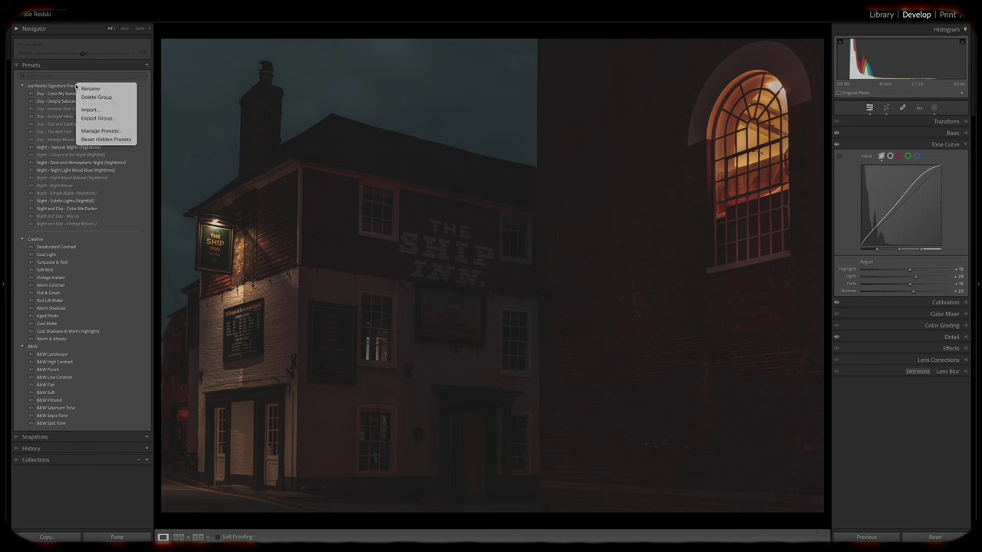
click(96, 118)
click(417, 255)
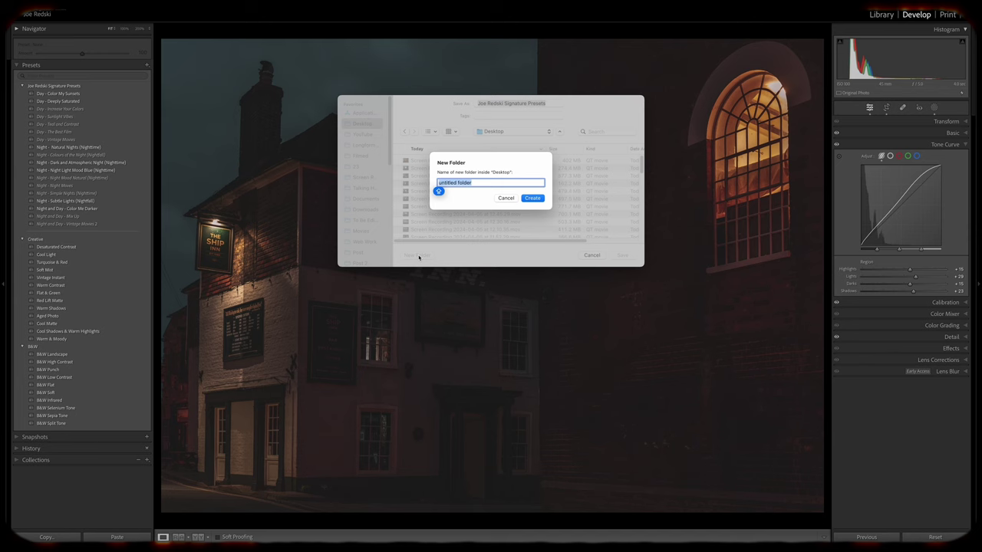
text(For Website)
click(531, 199)
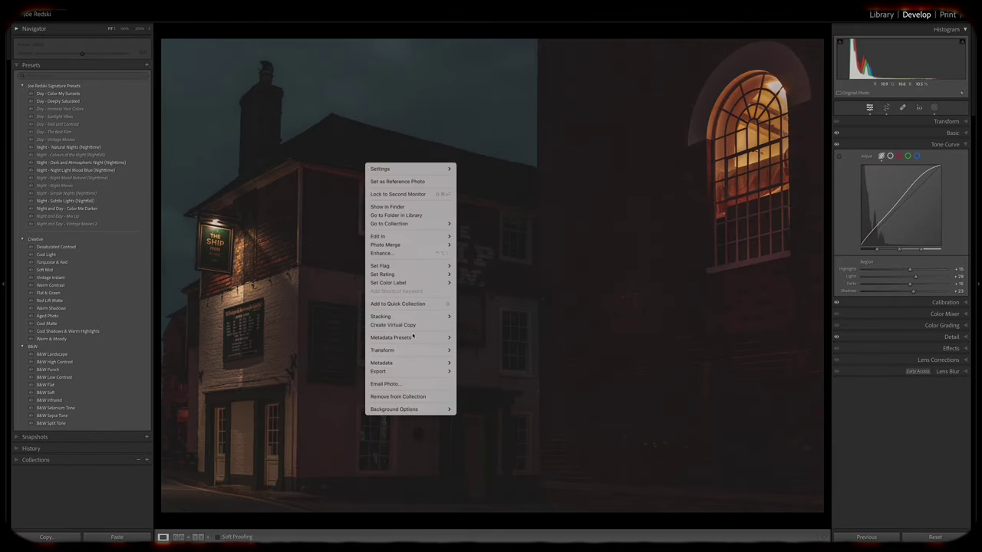
mouse_move(423, 374)
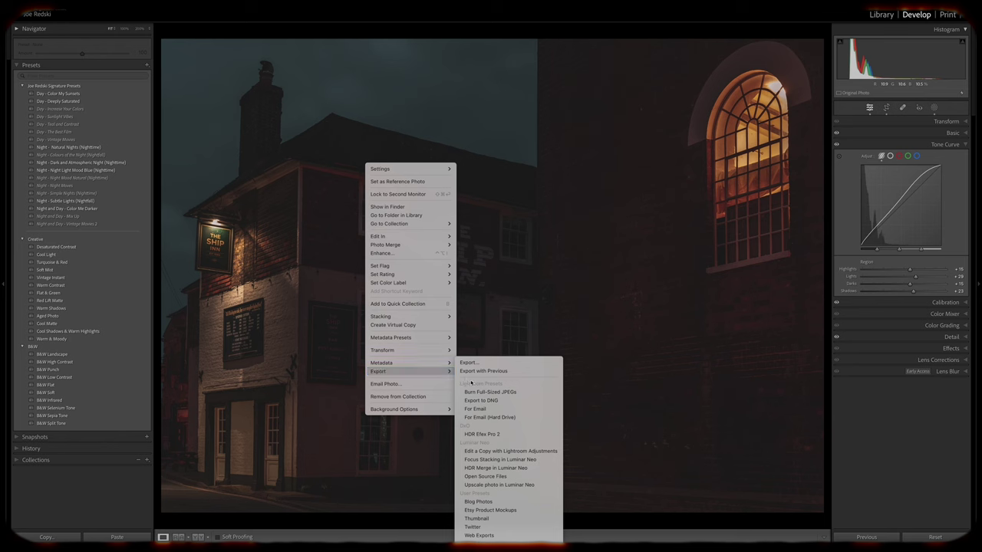
click(491, 401)
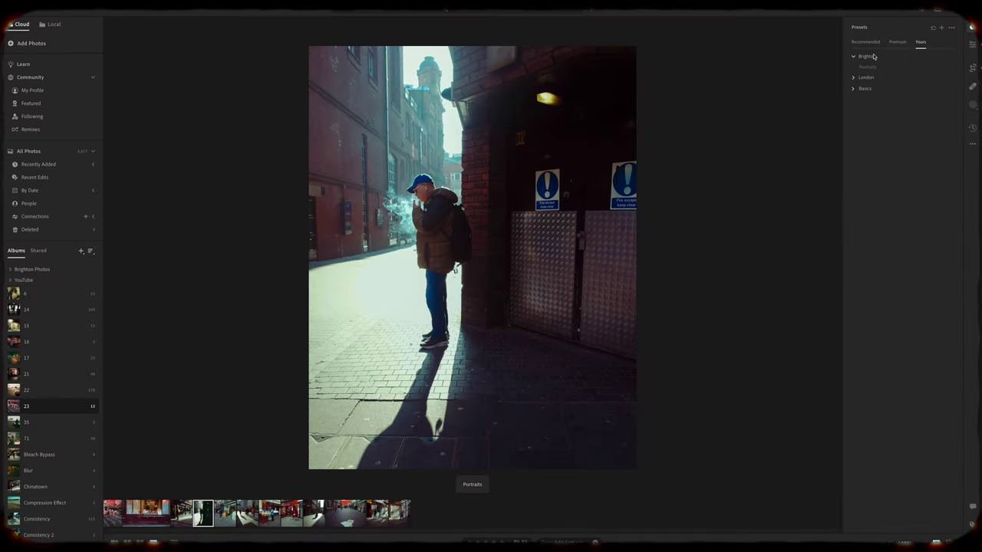
- Export the Brighton preset group as 'Brighton' into the For Website folder
right_click(873, 56)
click(891, 83)
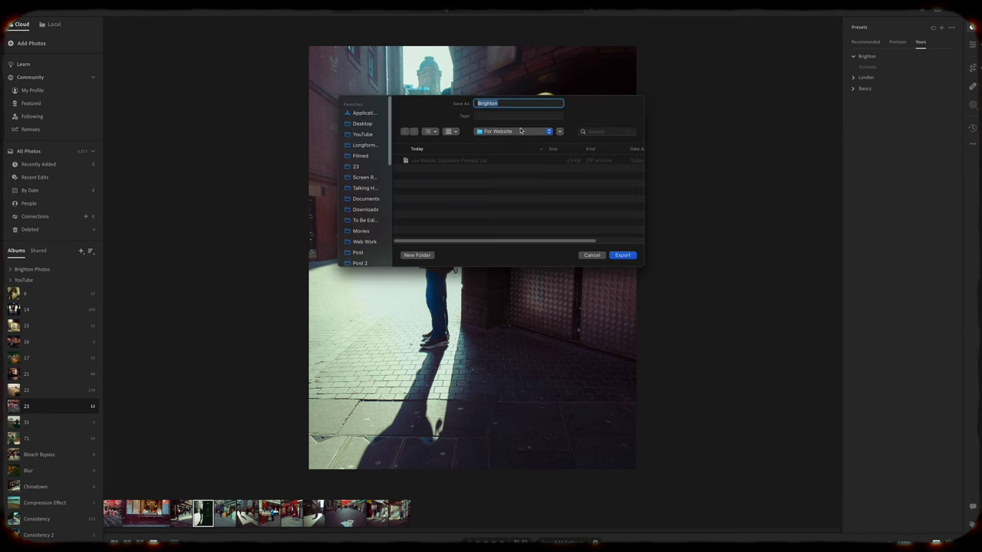
click(623, 255)
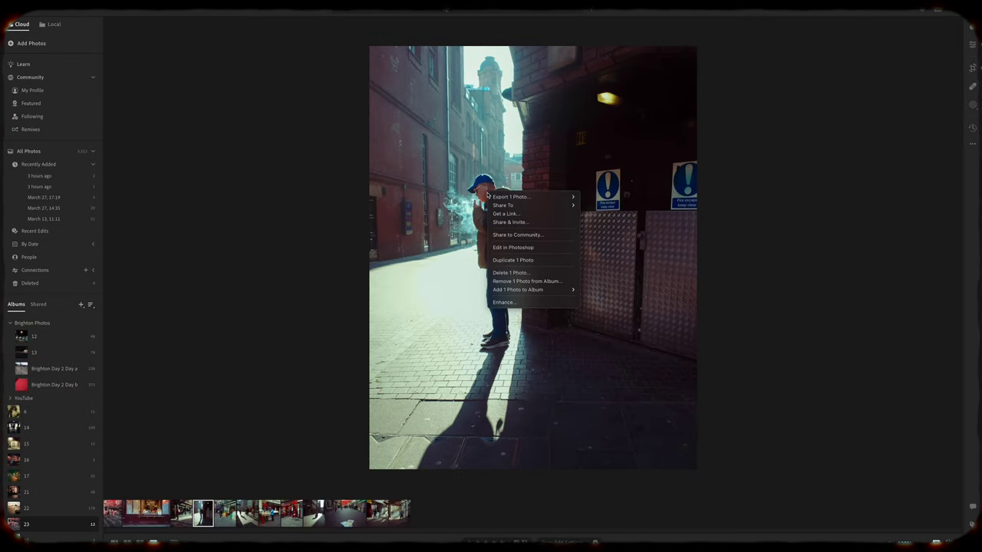
mouse_move(529, 197)
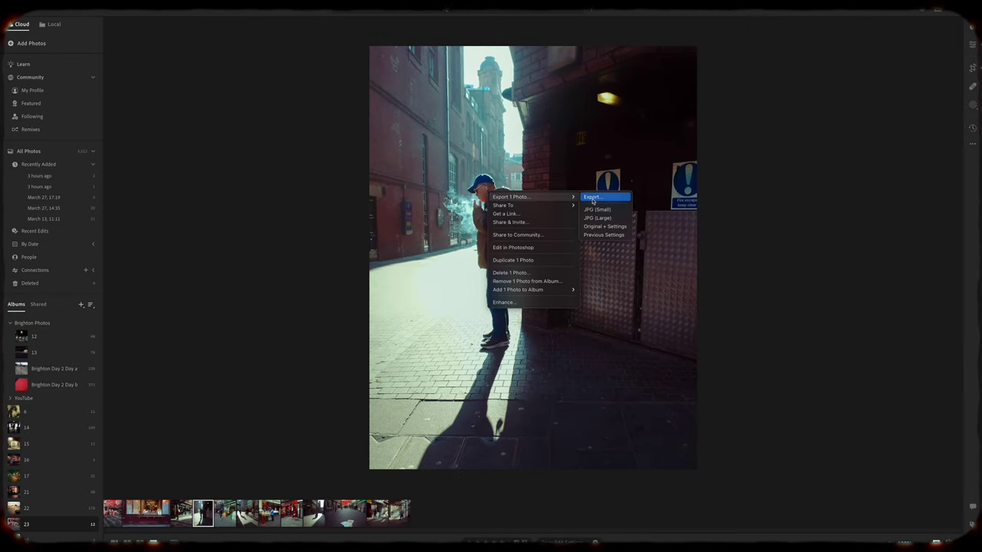